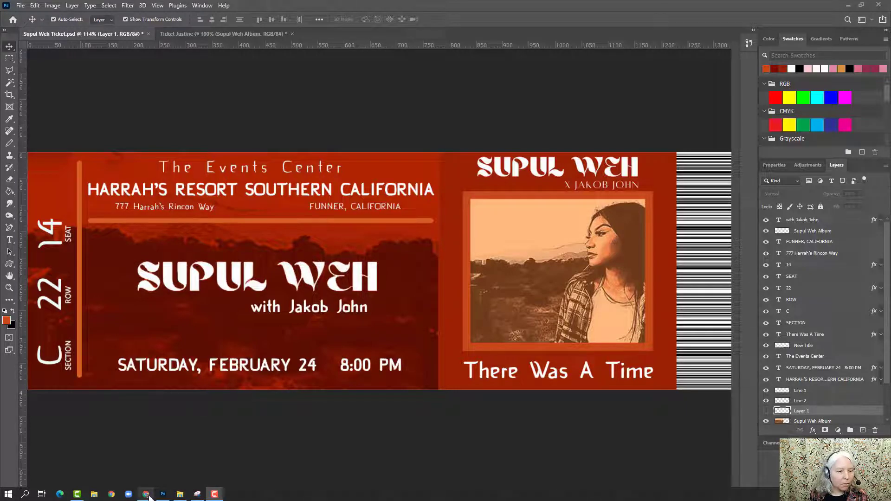
# Step: Switch from the Photoshop ticket to the Google Classroom Ticket Design assignment page
pyautogui.click(149, 497)
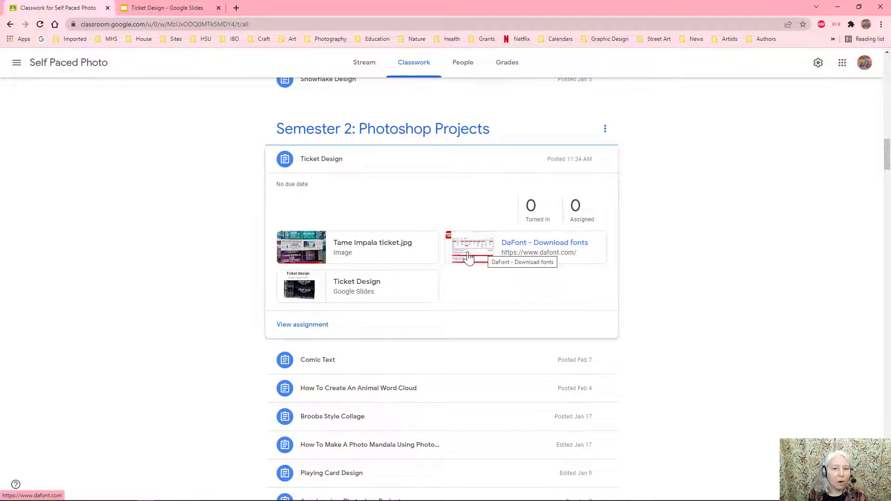
# Step: View the Tame Impala ticket.jpg example attachment in the assignment
pyautogui.click(302, 255)
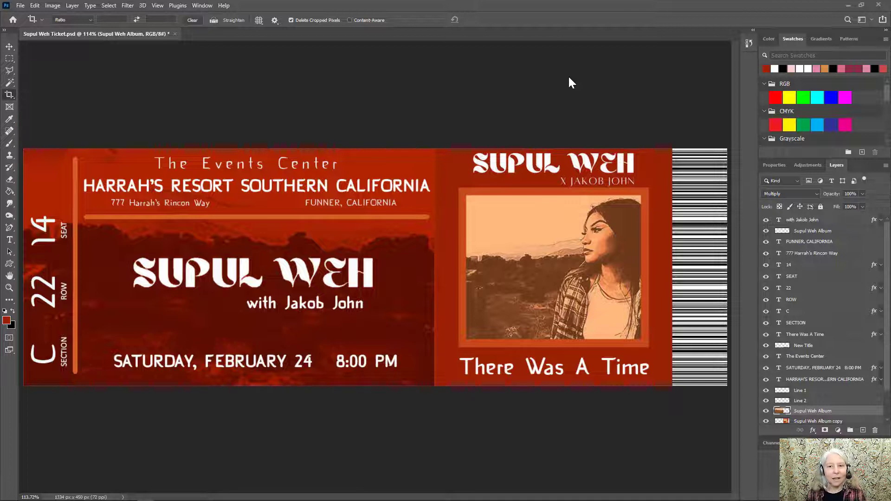
# Step: Create a landscape iPhone 8/7/6 document named 'Ticket Justine' with artboards turned off
pyautogui.click(20, 6)
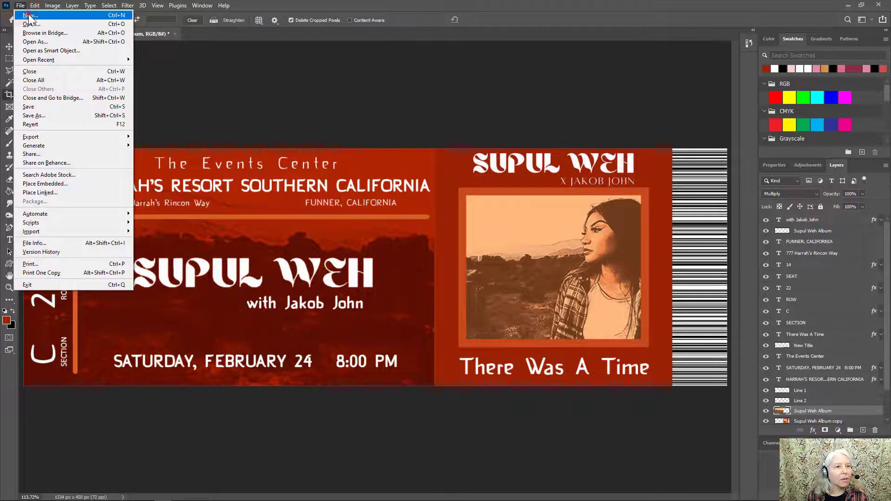
pyautogui.click(30, 15)
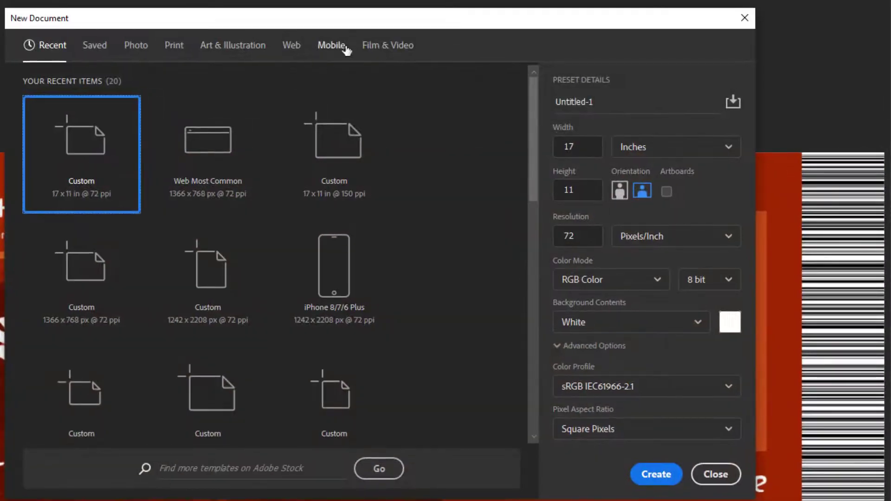
pyautogui.click(336, 49)
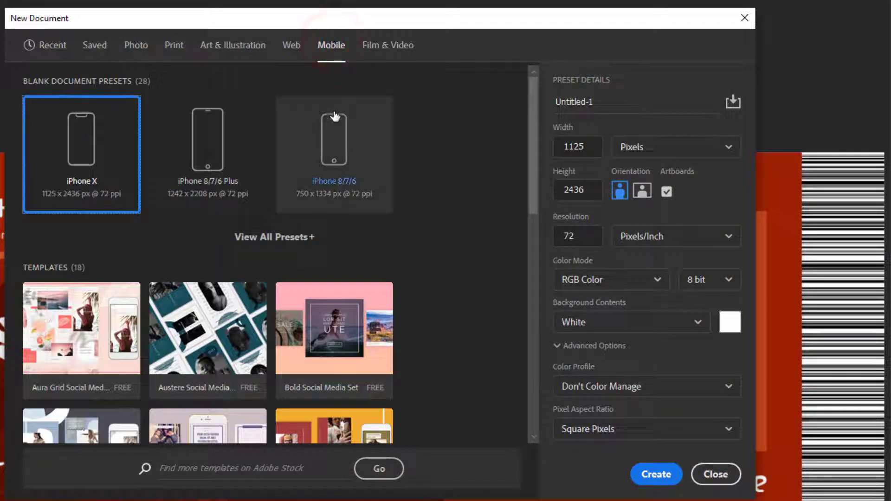
pyautogui.click(337, 152)
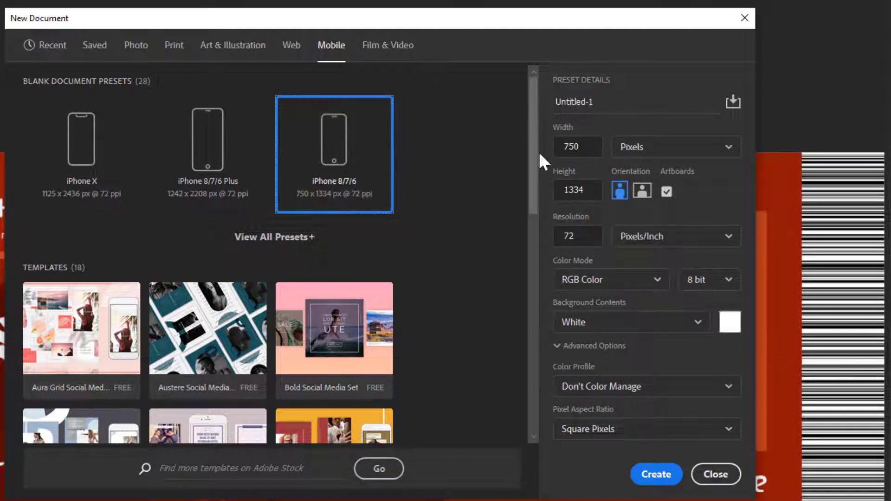
pyautogui.click(644, 196)
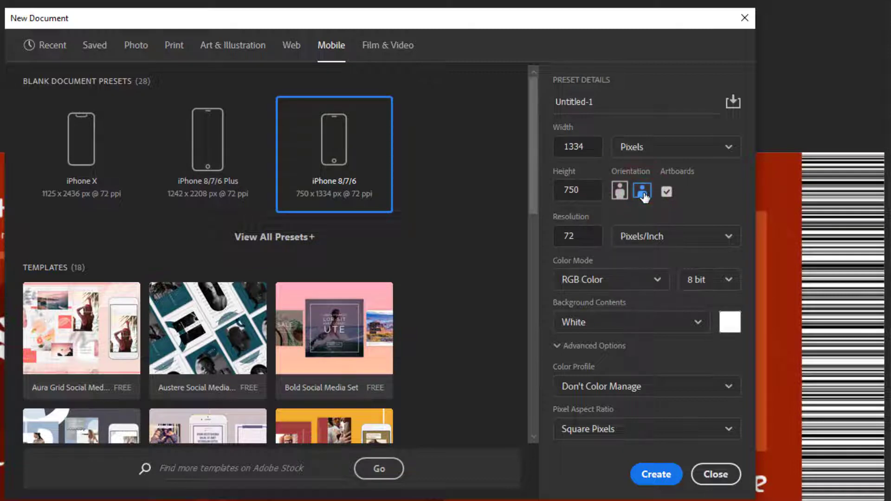
pyautogui.click(614, 102)
pyautogui.write('T')
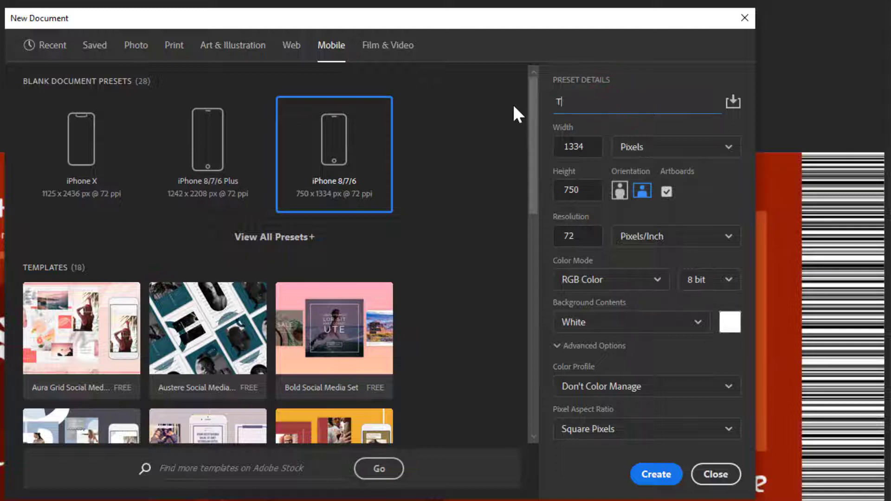
pyautogui.write('icket Justine')
pyautogui.click(666, 191)
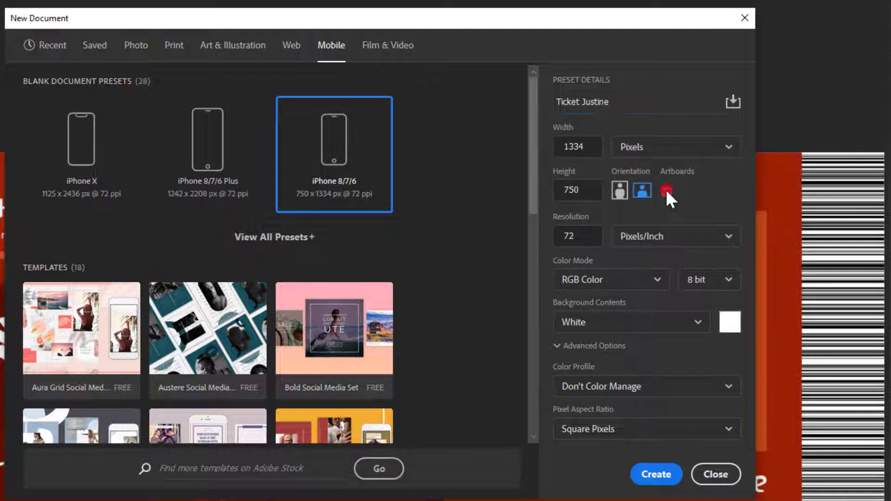
pyautogui.click(659, 473)
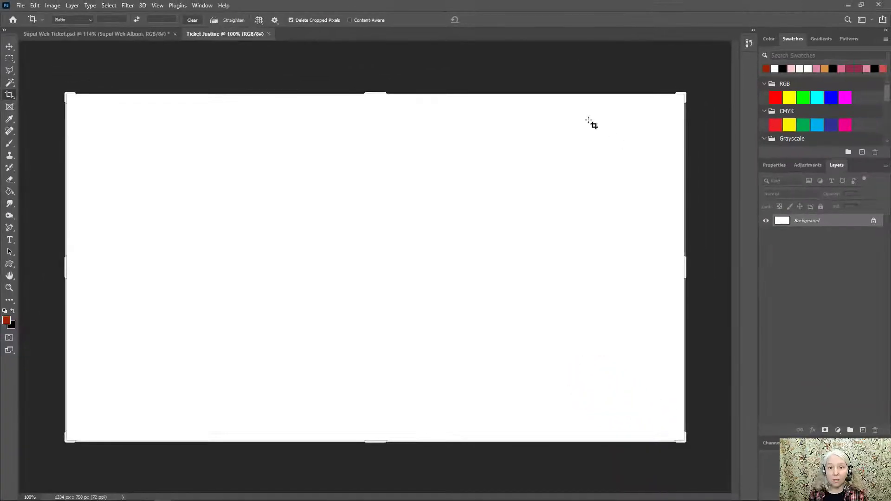
# Step: Crop the canvas top edge down to a 1334 × 456 px ticket strip
pyautogui.click(10, 94)
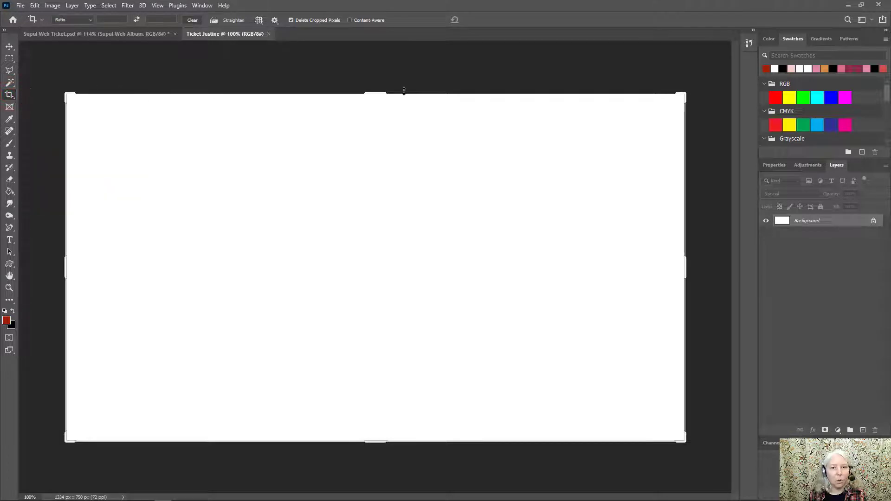
pyautogui.moveTo(378, 93); pyautogui.dragTo(396, 166)
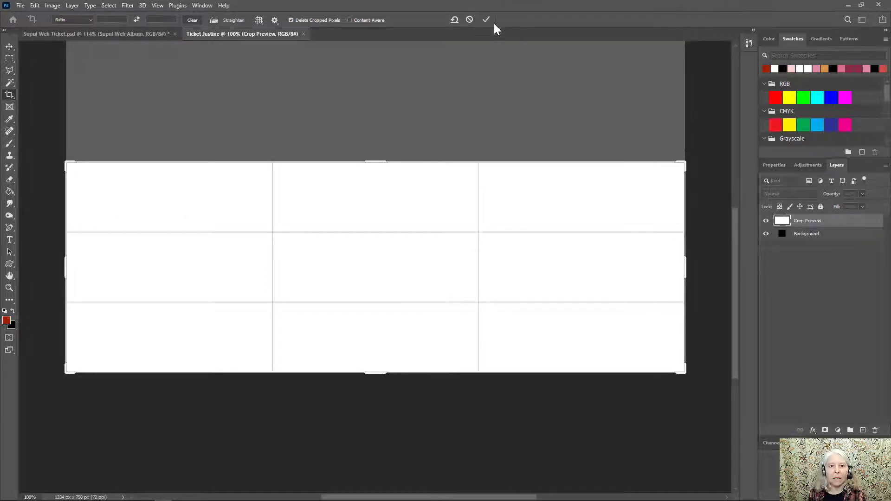
pyautogui.click(487, 19)
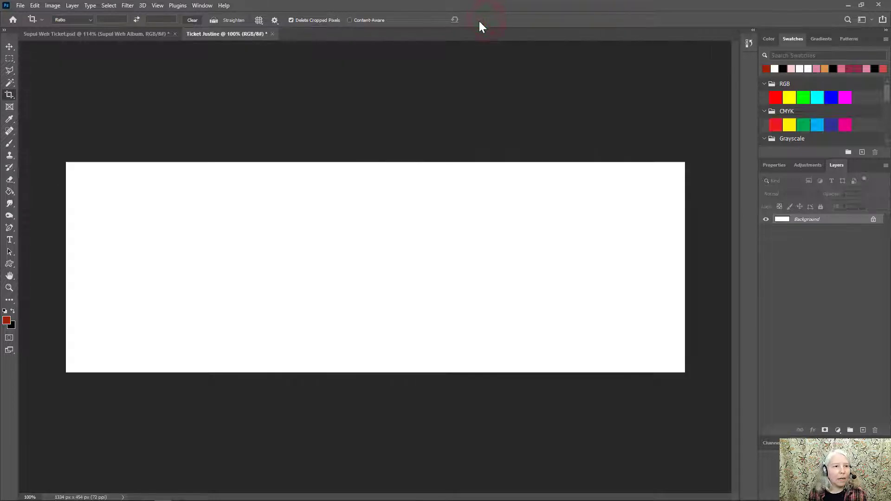
# Step: Place the Supul Weh Album image embedded and position it along the ticket's right side
pyautogui.click(20, 5)
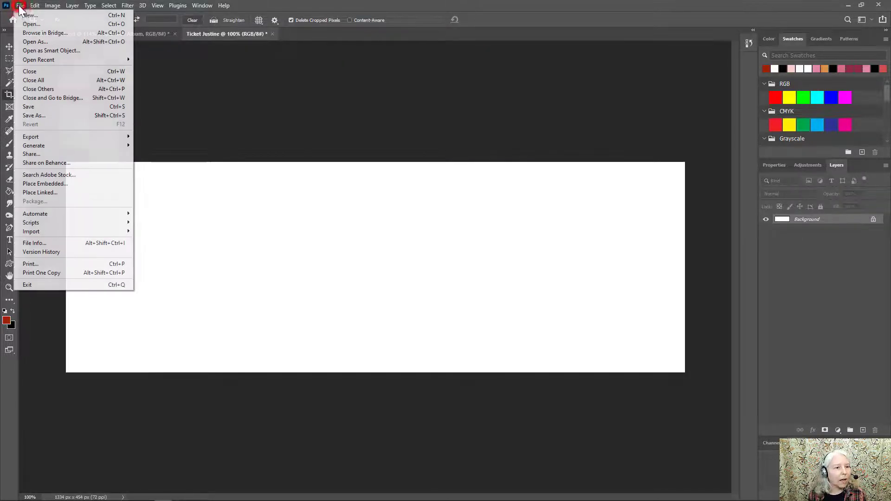
pyautogui.click(46, 183)
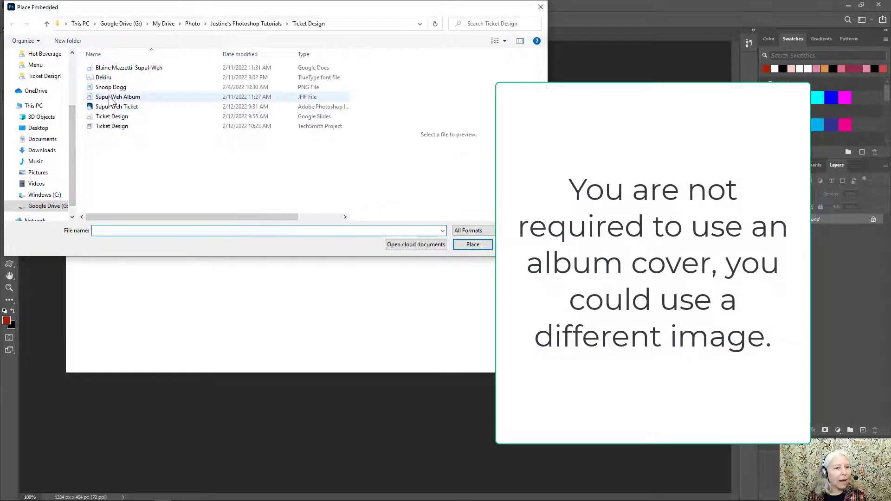
pyautogui.click(110, 98)
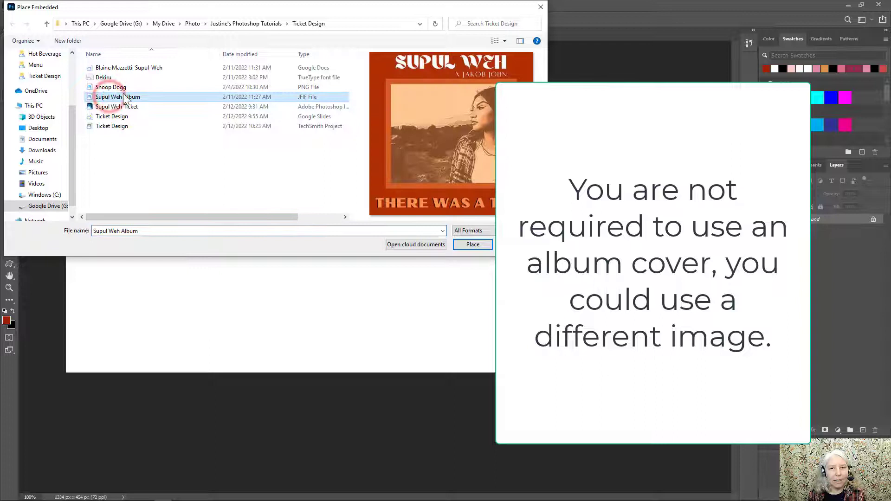
pyautogui.click(471, 246)
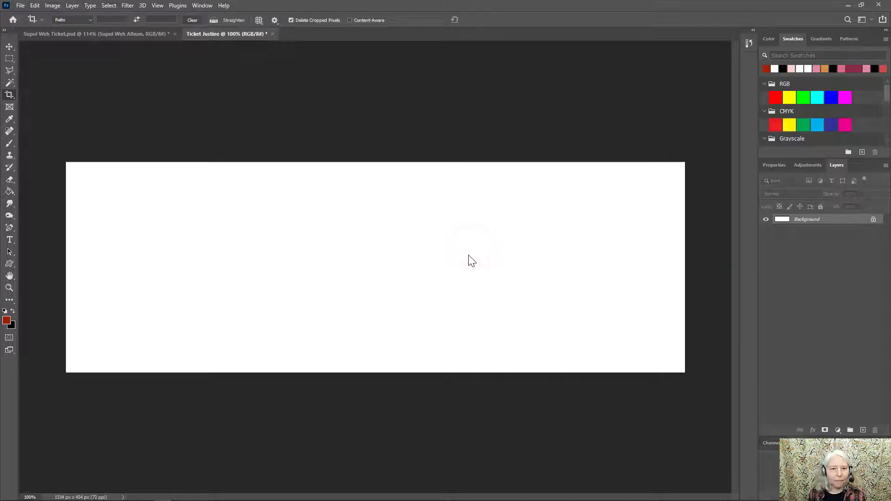
pyautogui.moveTo(441, 245); pyautogui.dragTo(579, 252)
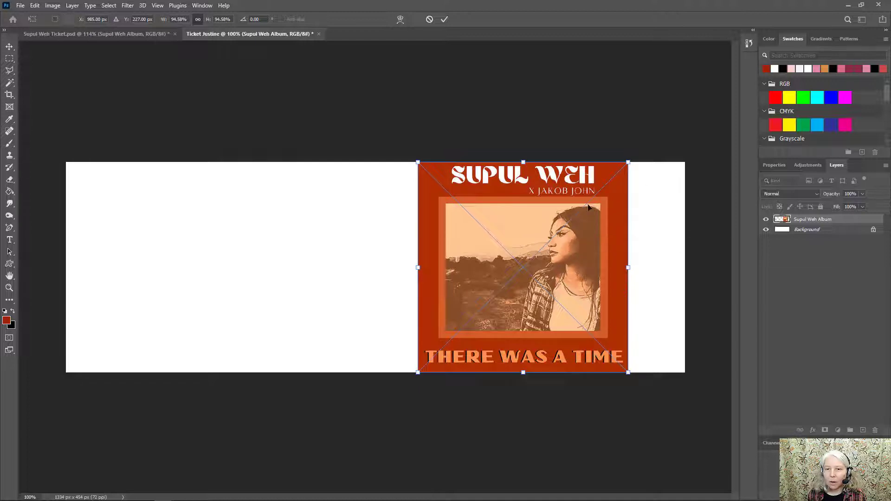
pyautogui.moveTo(577, 199); pyautogui.dragTo(581, 200)
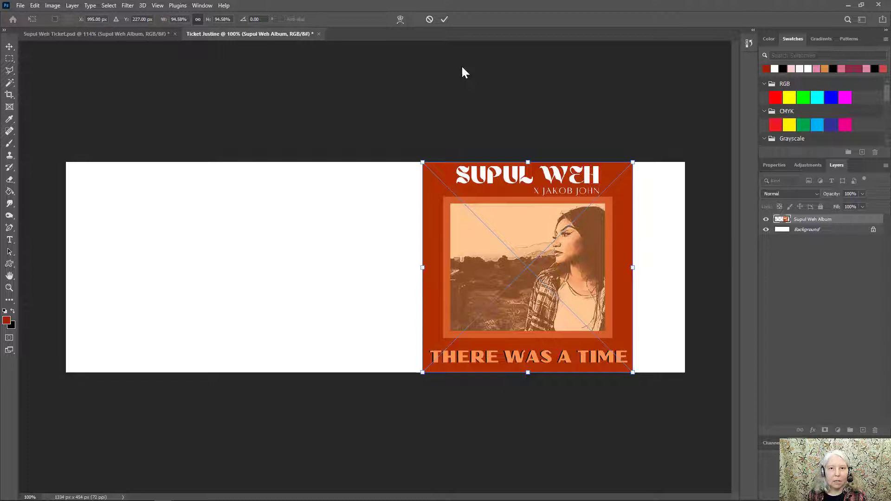
pyautogui.click(444, 18)
pyautogui.press('c')
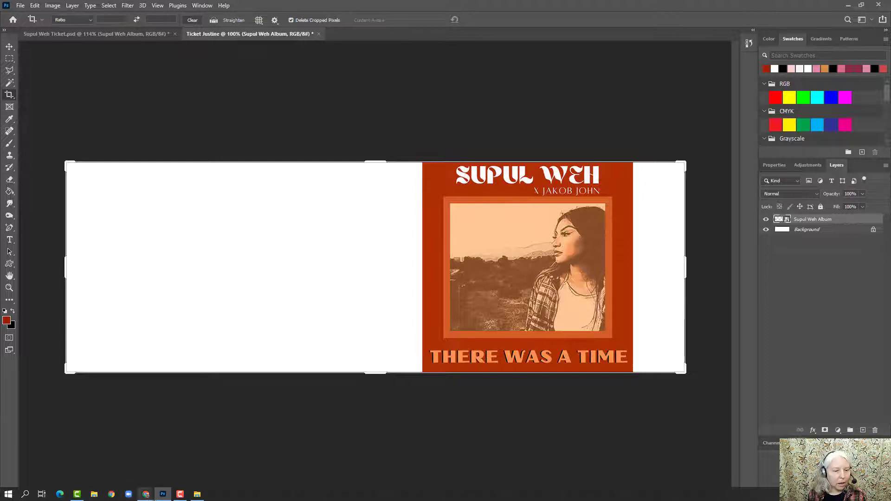
# Step: Copy the wide barcode image from the Google Images 'long barcode' results
pyautogui.moveTo(146, 497)
pyautogui.click(192, 455)
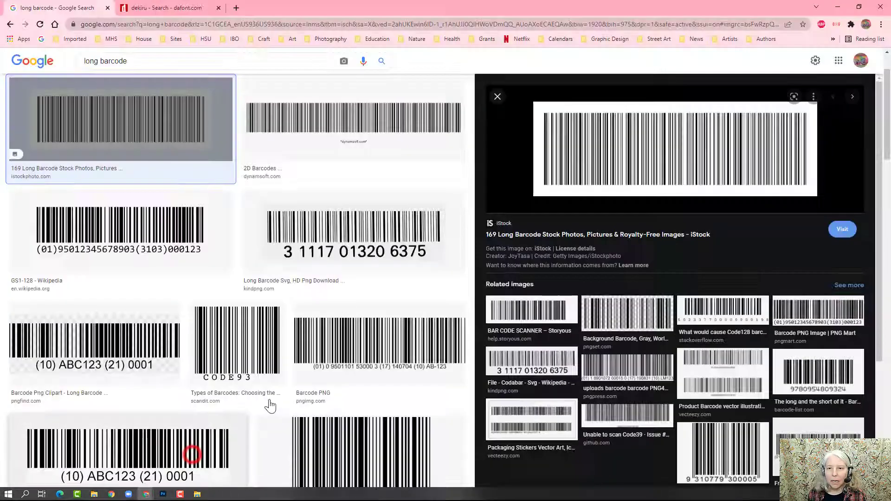
pyautogui.rightClick(598, 145)
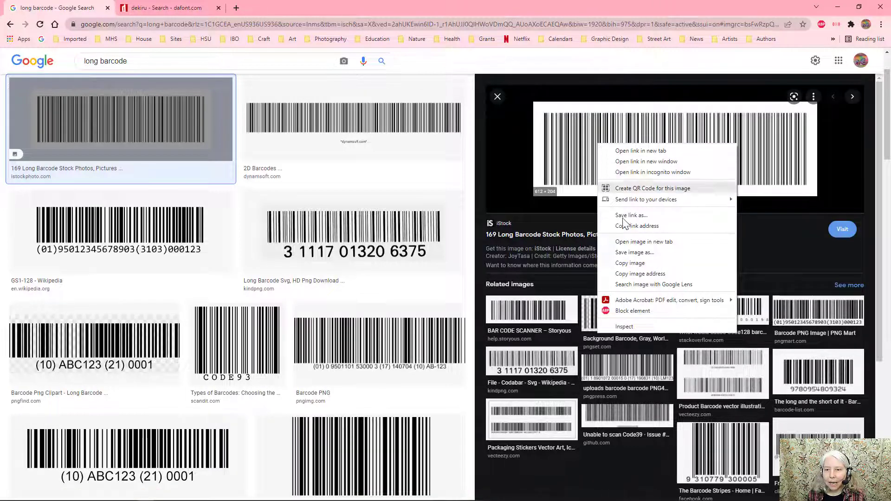
pyautogui.click(630, 264)
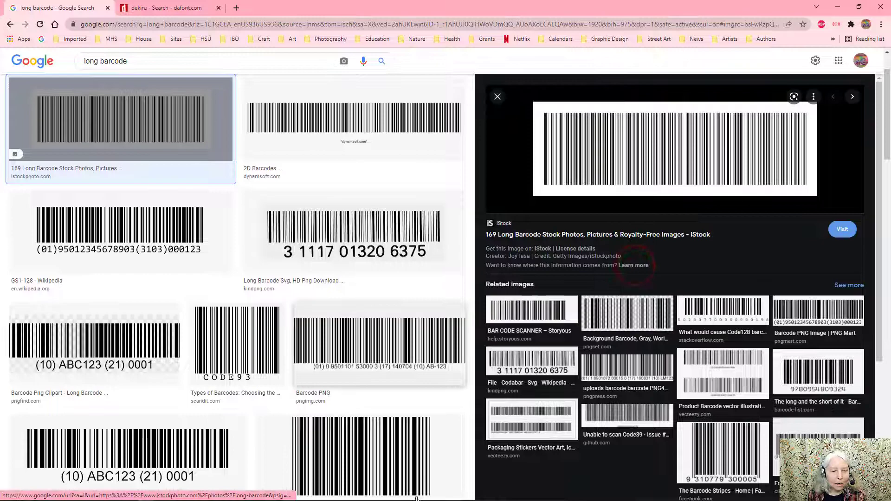
# Step: Paste the barcode as Layer 1, rotate it 90° and stand it at the ticket's right edge
pyautogui.moveTo(163, 493)
pyautogui.click(184, 480)
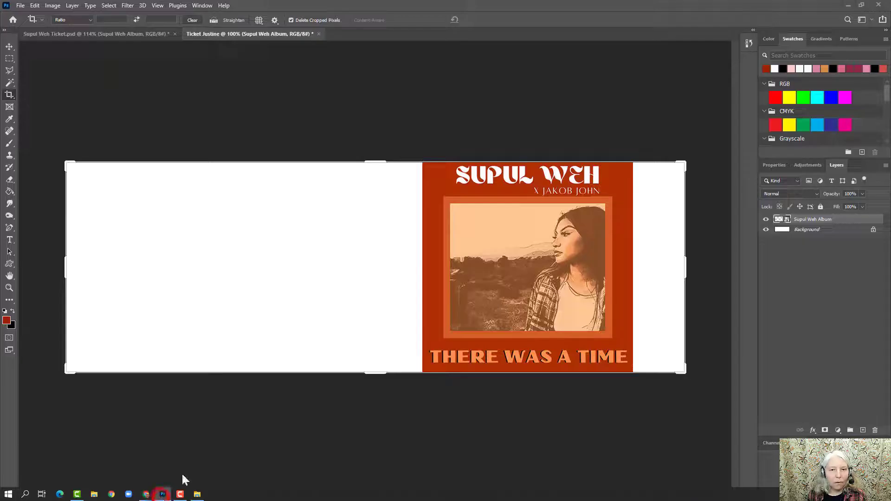
pyautogui.click(36, 6)
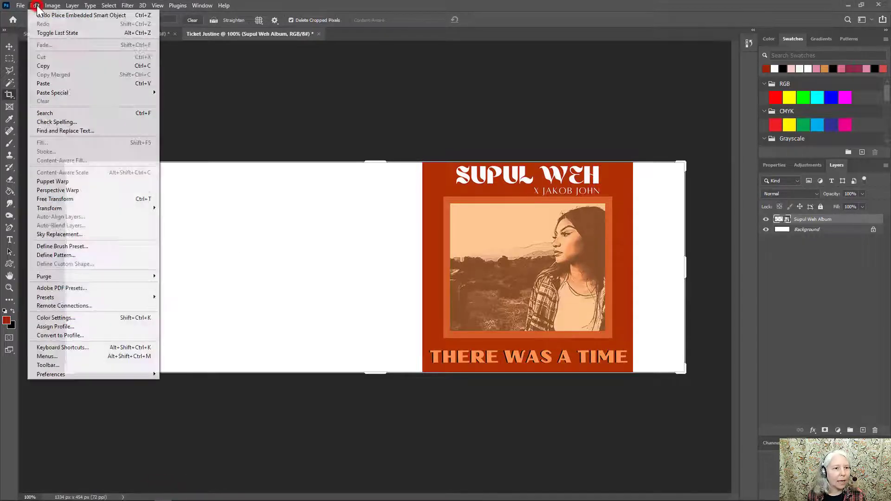
pyautogui.click(49, 85)
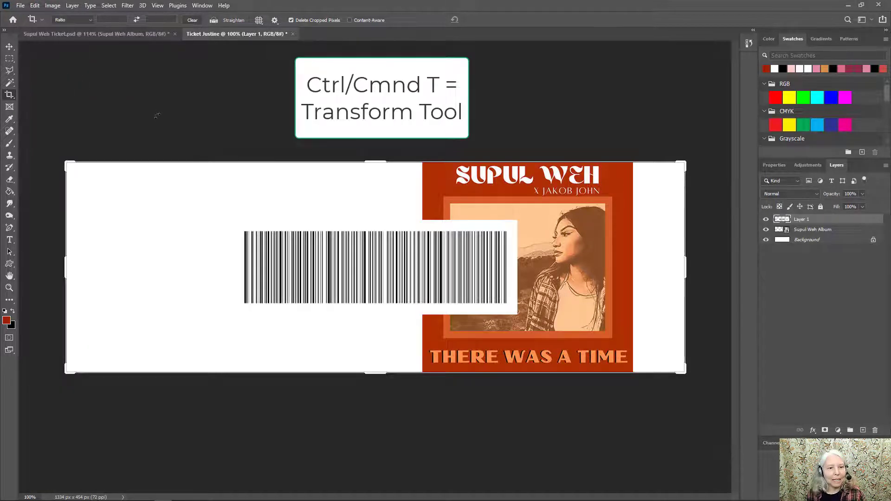
pyautogui.hotkey('ctrl', 't')
pyautogui.moveTo(215, 212); pyautogui.dragTo(418, 130)
pyautogui.moveTo(382, 228); pyautogui.dragTo(657, 224)
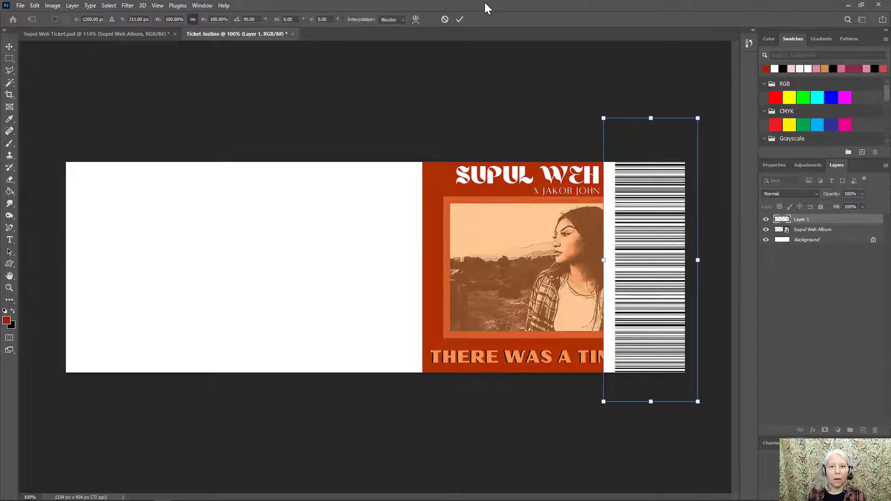
# Step: Commit the barcode transform and move Layer 1 beneath the Supul Weh Album layer
pyautogui.click(459, 20)
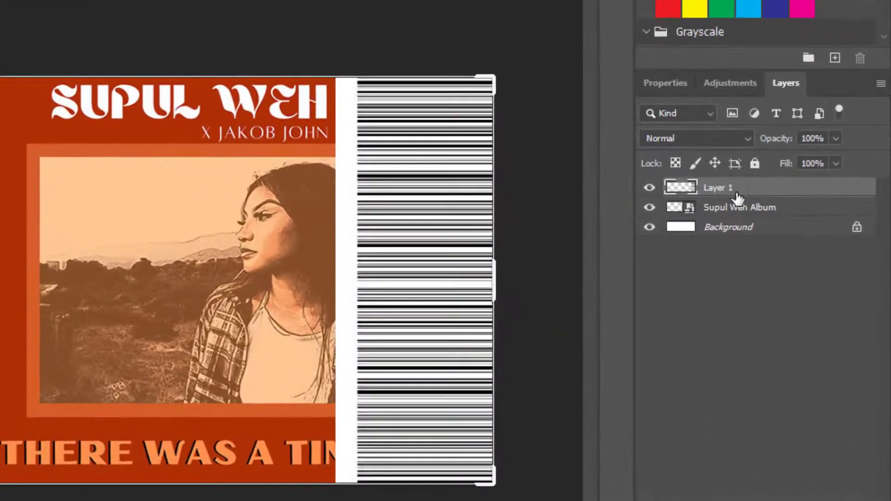
pyautogui.click(738, 191)
pyautogui.moveTo(738, 191); pyautogui.dragTo(742, 222)
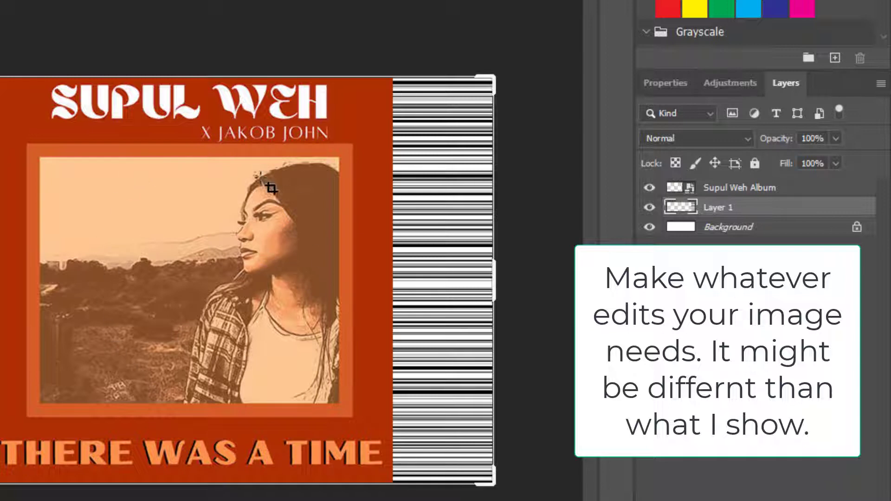
# Step: Rasterize the Supul Weh Album layer from its Layers panel menu
pyautogui.click(732, 194)
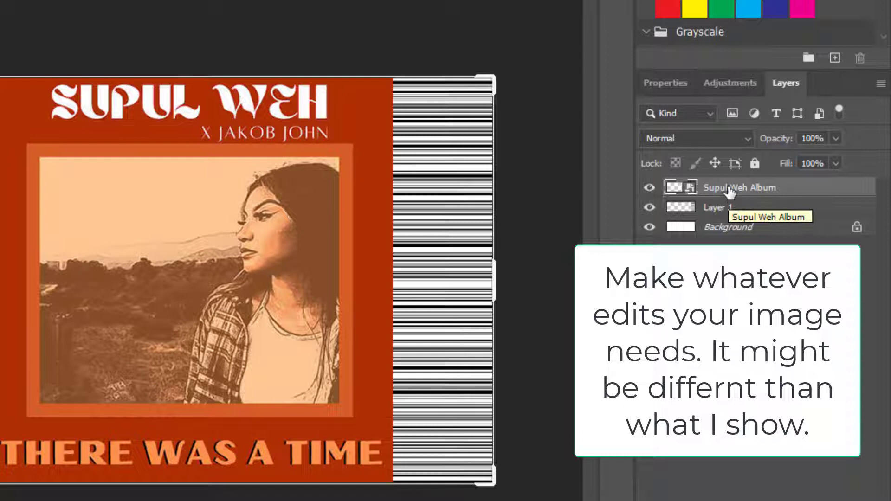
pyautogui.rightClick(729, 192)
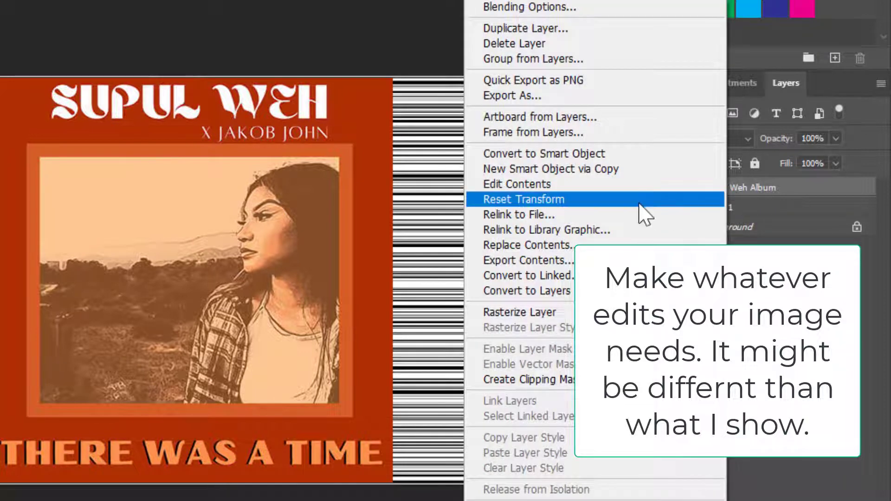
pyautogui.click(553, 313)
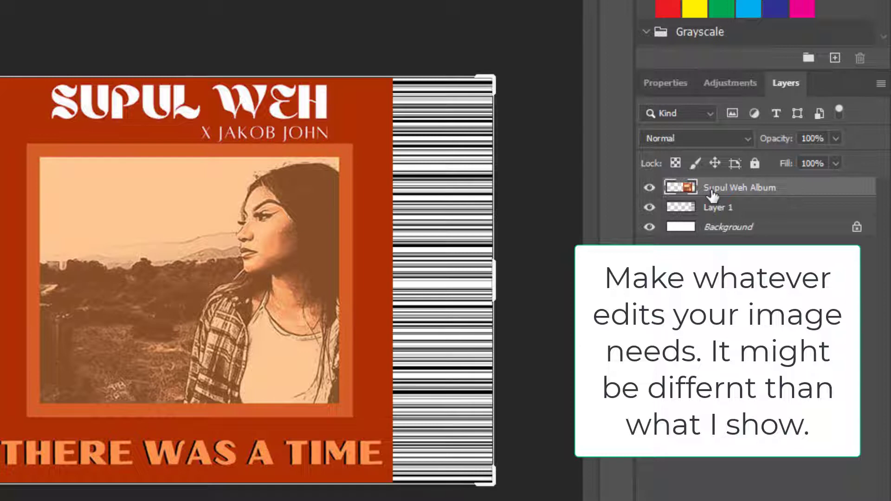
# Step: Duplicate the Supul Weh Album layer and set the copy's blend mode to Multiply
pyautogui.moveTo(718, 189)
pyautogui.mouseDown()
pyautogui.moveTo(740, 200)
pyautogui.moveTo(733, 189)
pyautogui.mouseUp()
pyautogui.hotkey('ctrl', 'j')
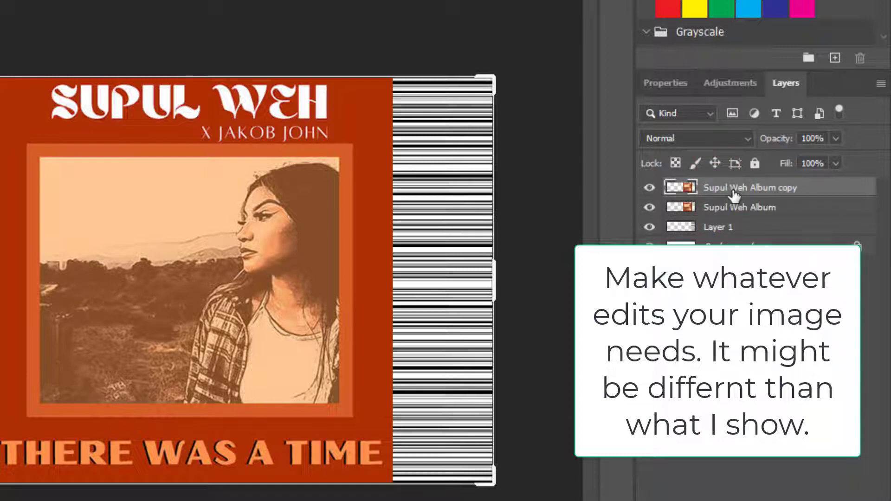
pyautogui.click(734, 191)
pyautogui.click(746, 137)
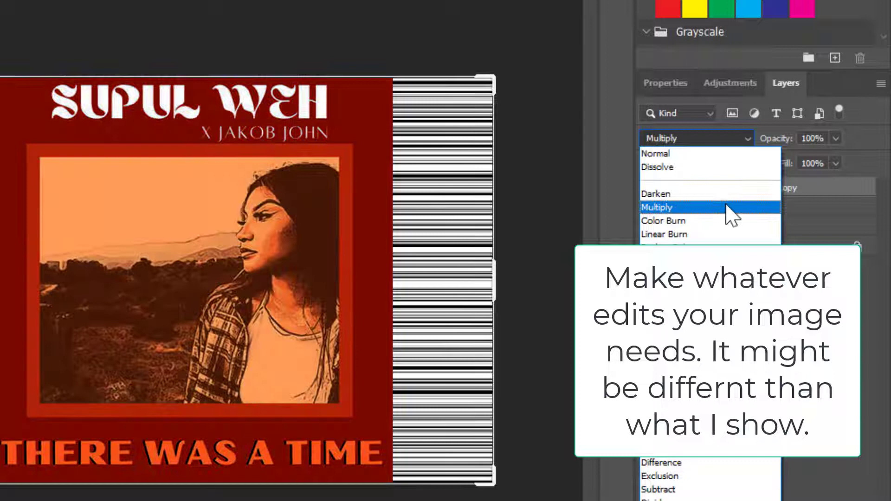
pyautogui.click(726, 206)
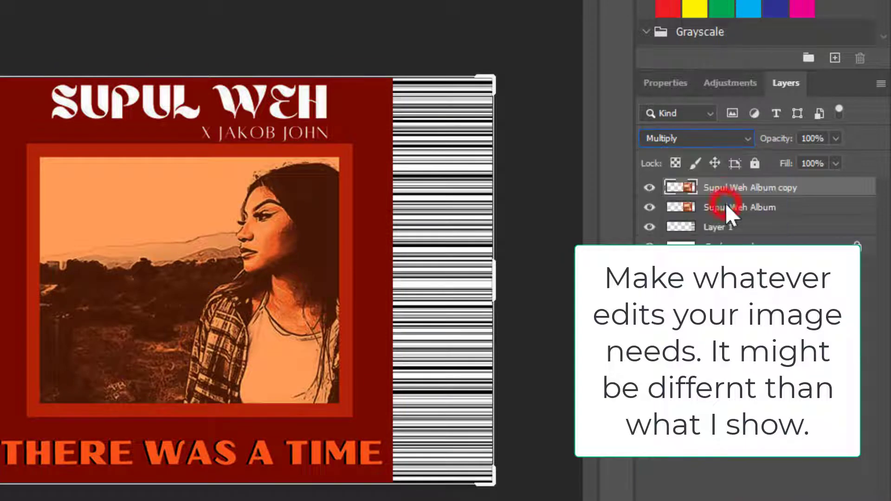
pyautogui.click(649, 190)
pyautogui.click(648, 189)
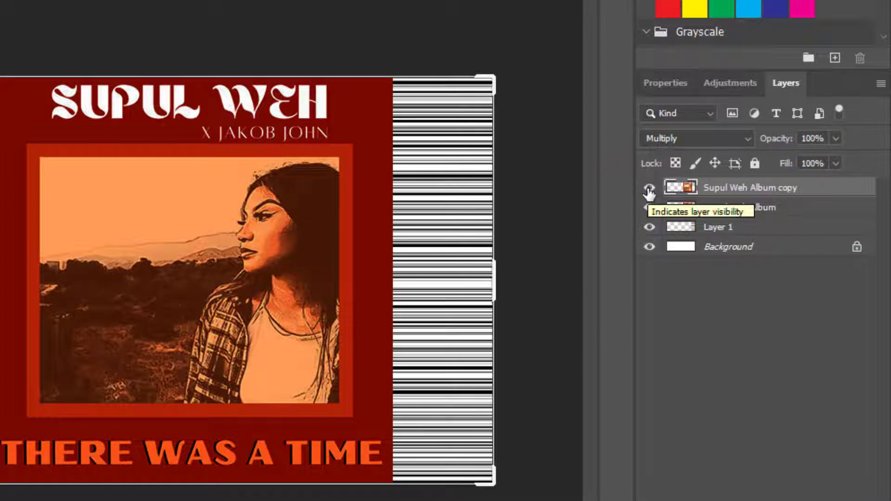
pyautogui.click(730, 191)
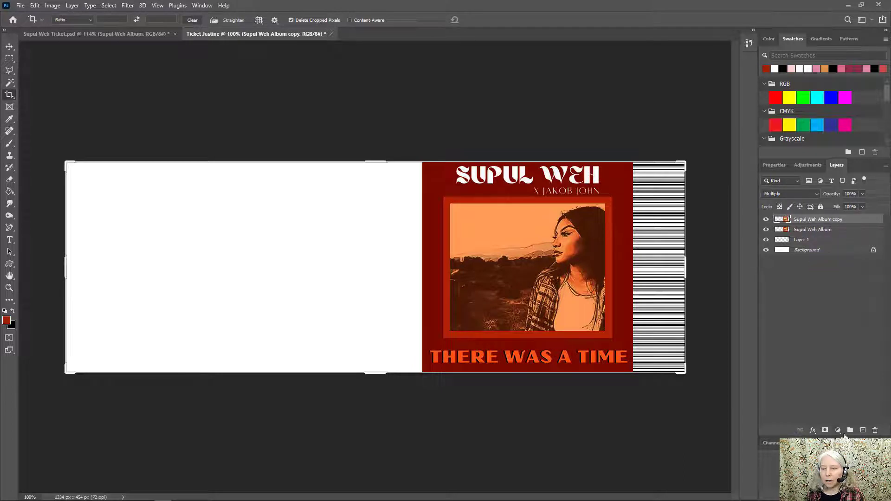
pyautogui.click(838, 431)
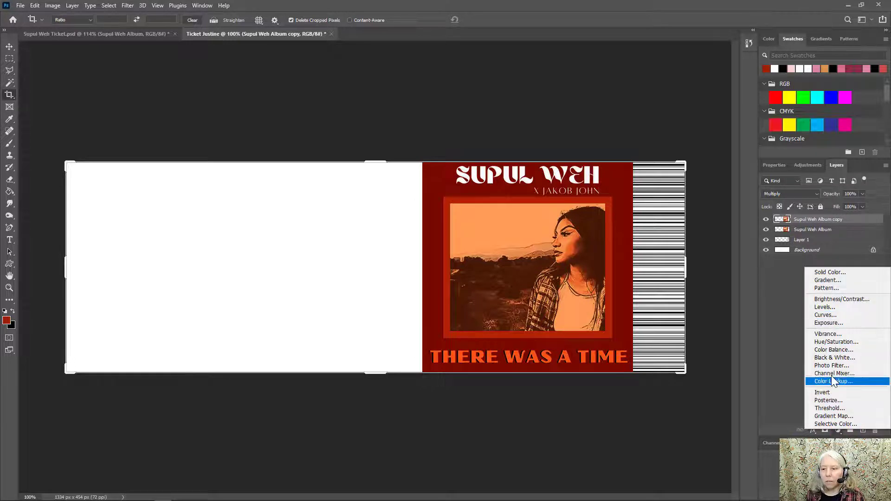
# Step: Sample the album art's dark red with the Eyedropper and select the Background layer for filling
pyautogui.click(854, 220)
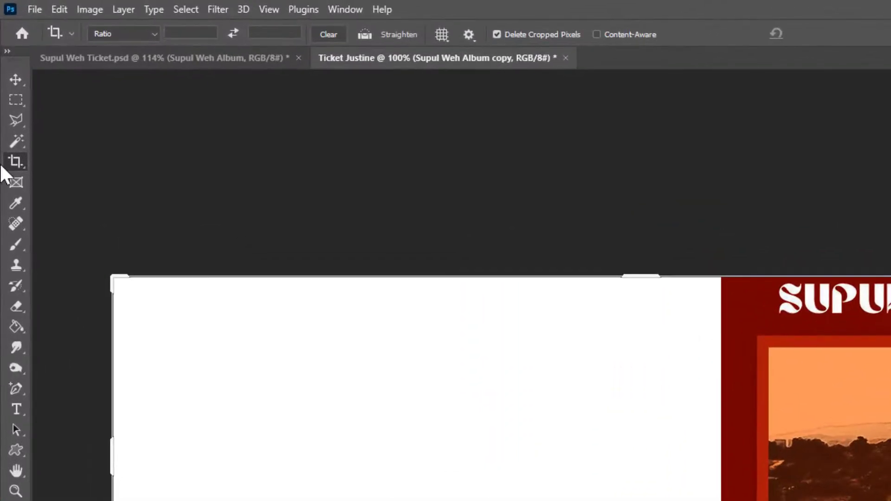
pyautogui.click(15, 204)
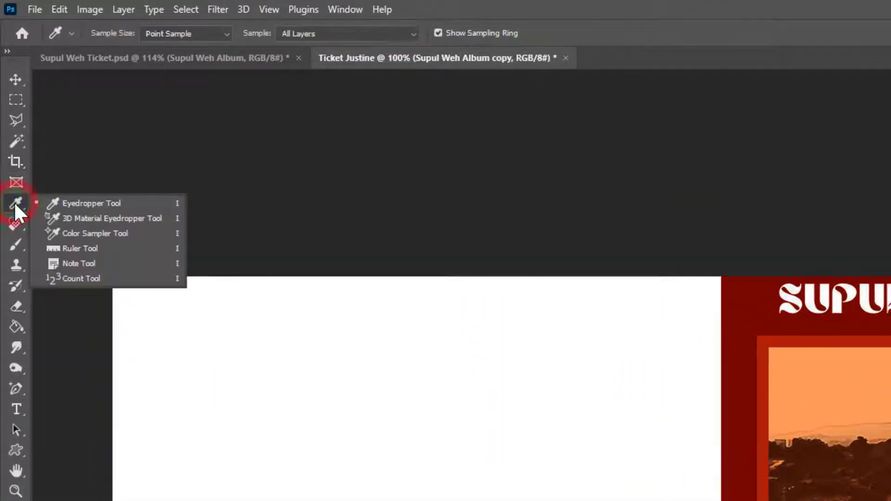
pyautogui.click(16, 203)
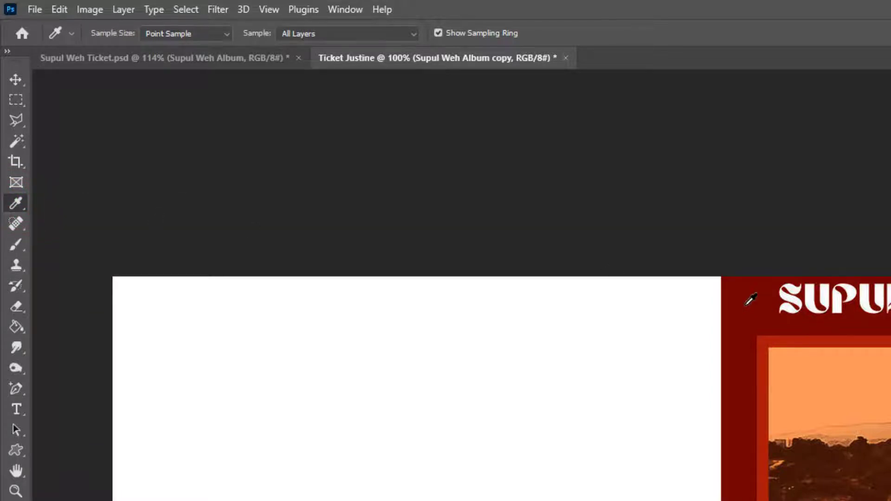
pyautogui.click(752, 300)
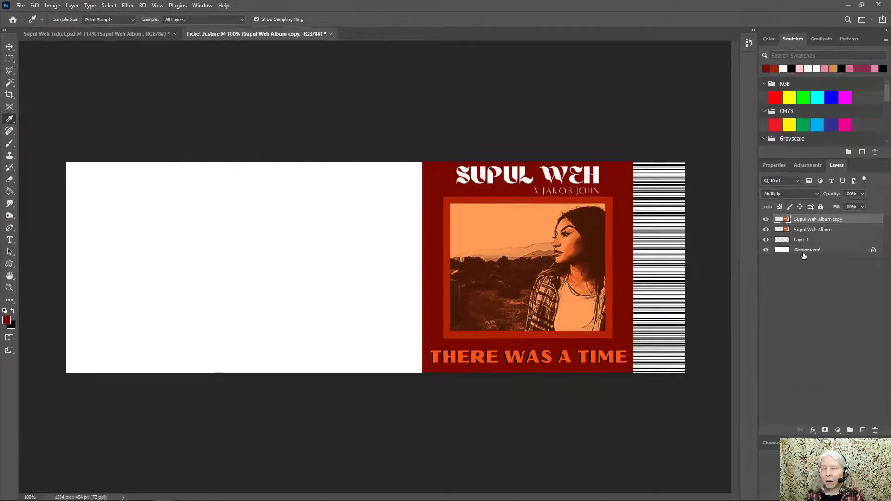
pyautogui.click(804, 253)
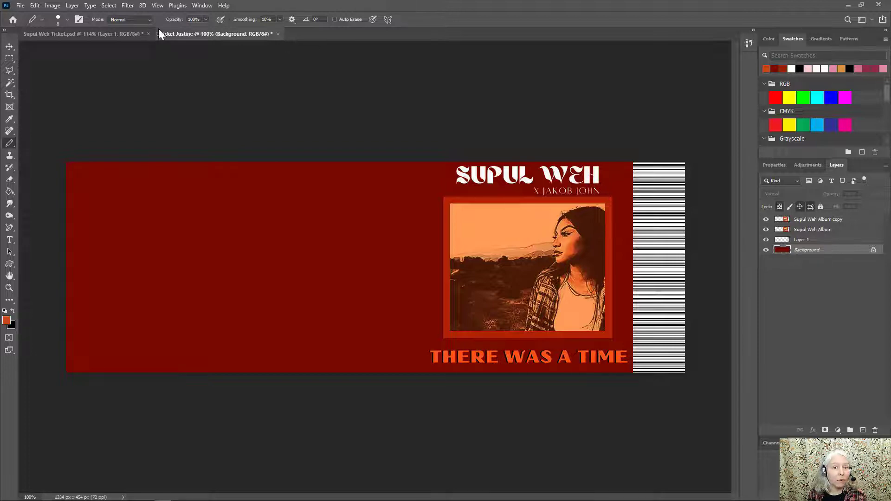
# Step: Bring up the dafont.com search results for 'dekiru' in Chrome
pyautogui.click(123, 34)
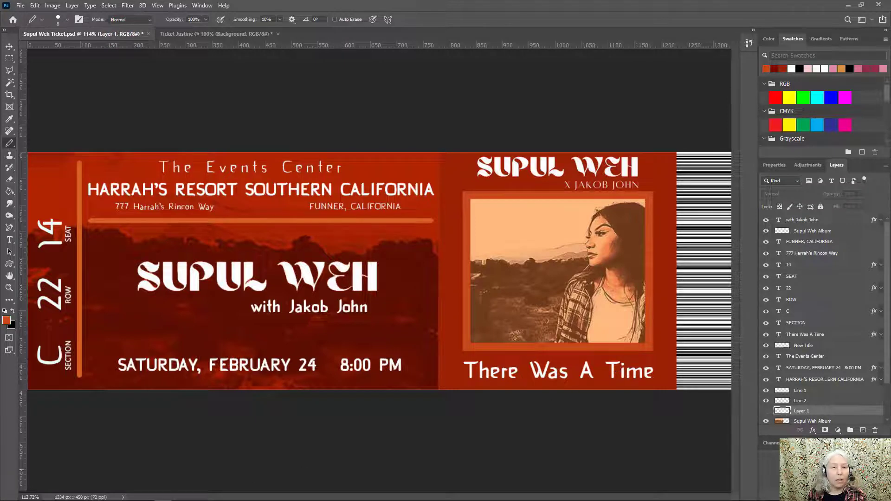
pyautogui.moveTo(146, 496)
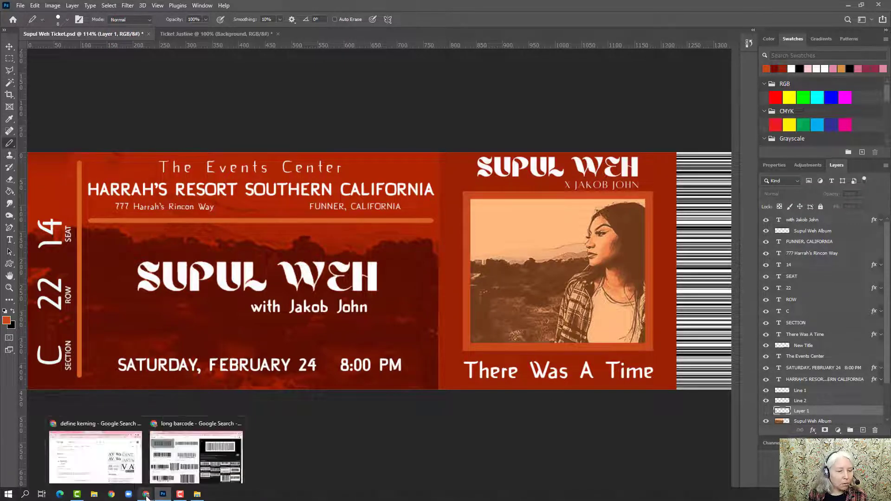
pyautogui.click(190, 449)
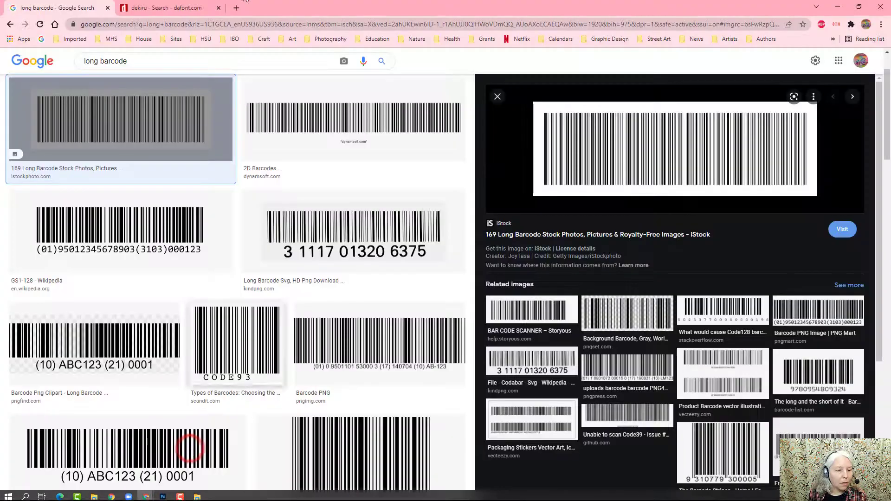
pyautogui.click(158, 8)
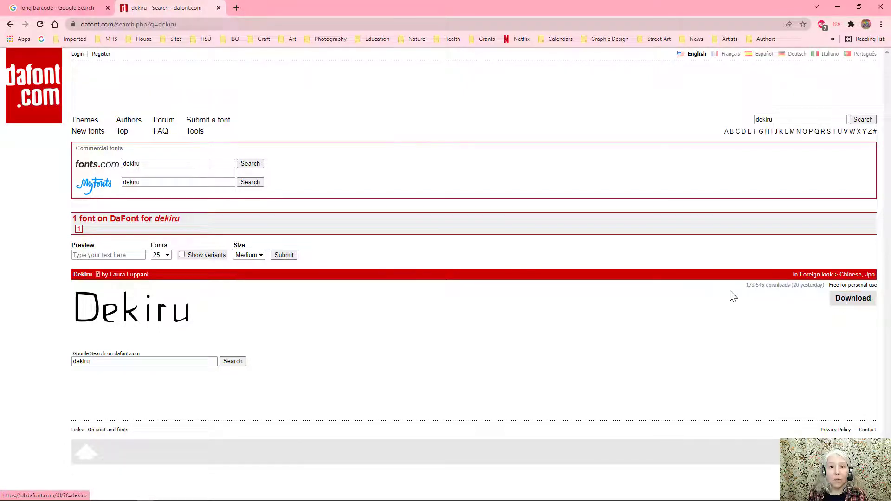
pyautogui.moveTo(199, 499)
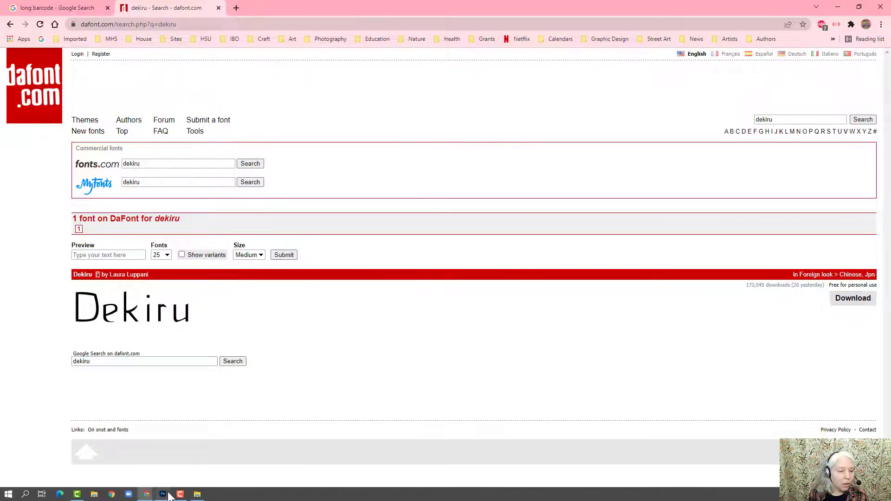
# Step: Preview the Dekiru font file from the Ticket Design folder, then return to the Supul Weh ticket in Photoshop
pyautogui.click(198, 496)
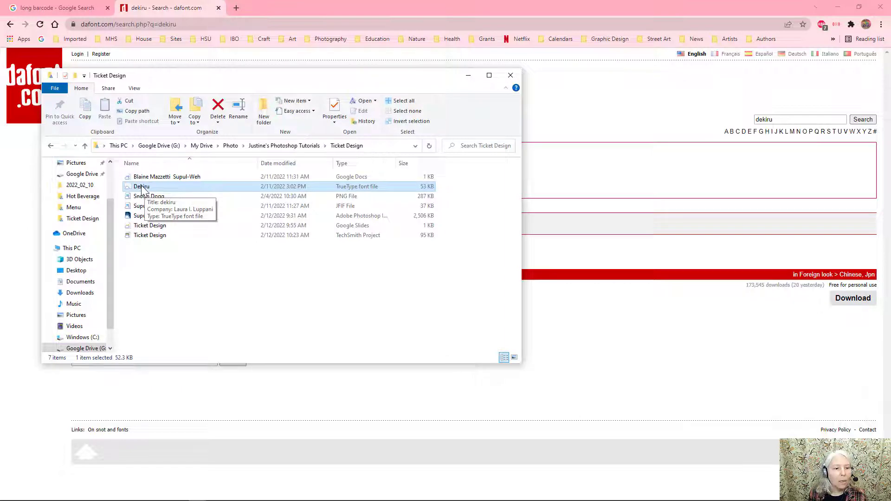
pyautogui.doubleClick(141, 186)
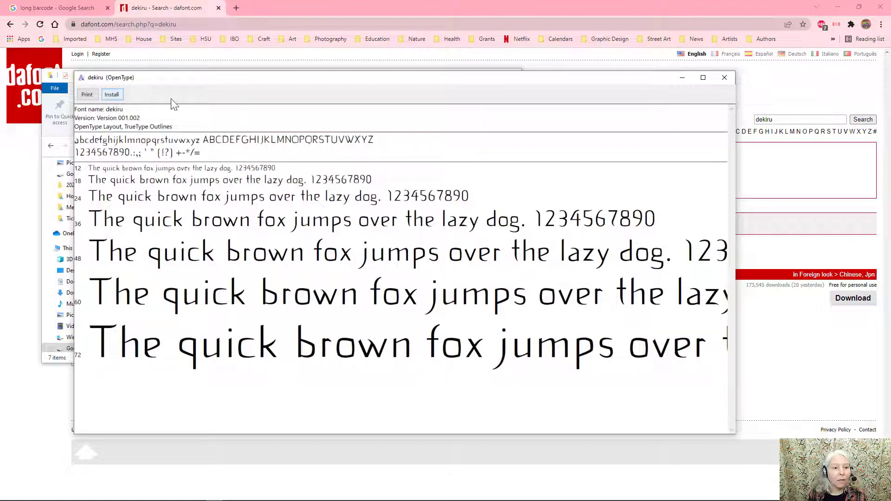
pyautogui.click(724, 78)
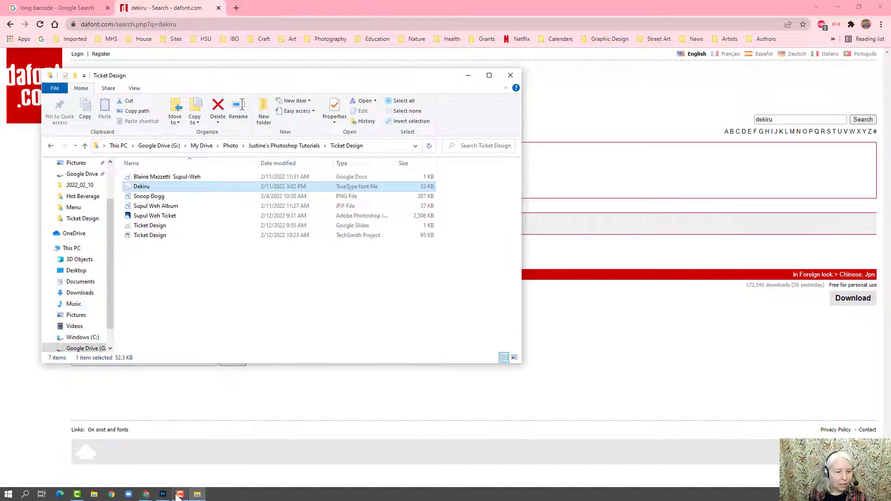
pyautogui.click(163, 494)
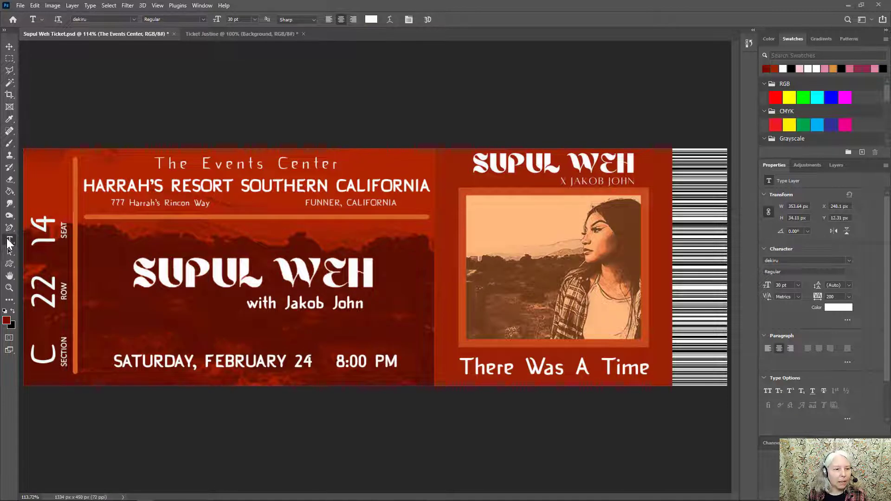
pyautogui.click(93, 187)
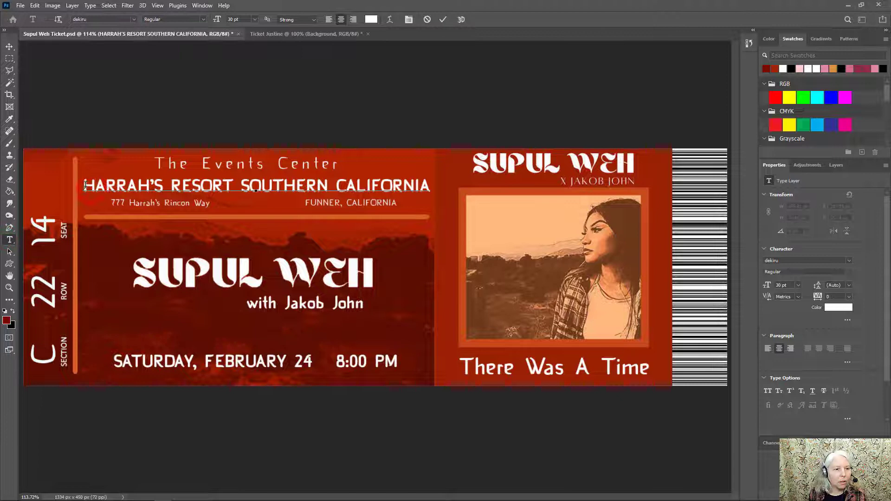
pyautogui.moveTo(83, 186); pyautogui.dragTo(428, 179)
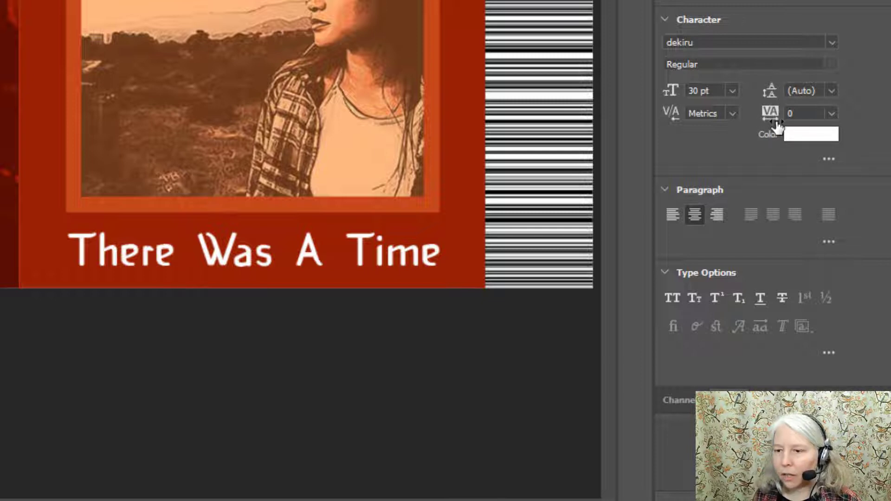
pyautogui.click(832, 113)
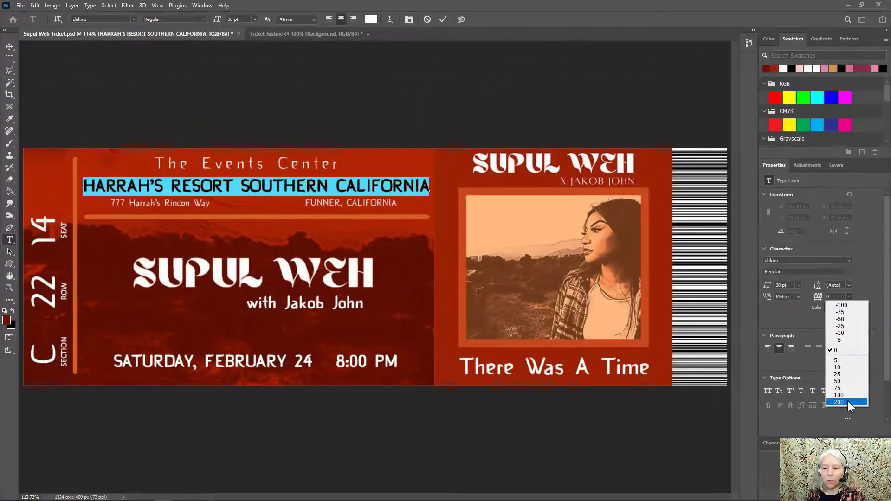
pyautogui.click(838, 367)
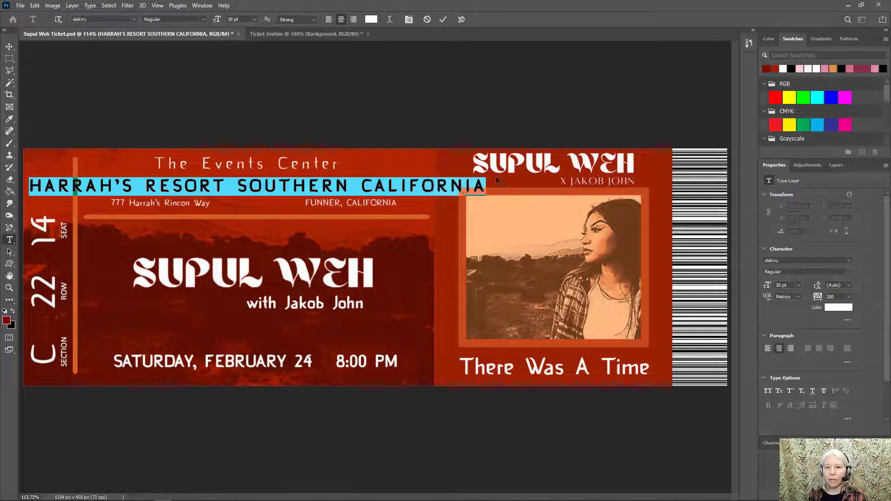
pyautogui.click(426, 20)
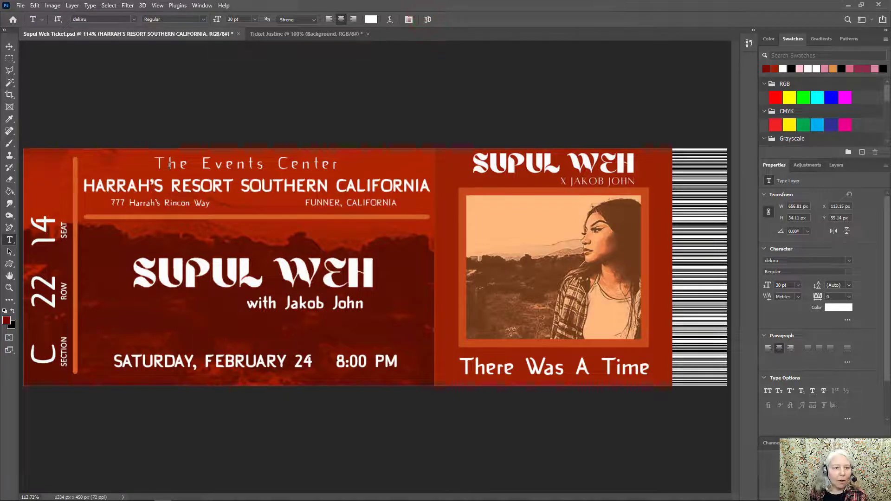
pyautogui.click(322, 163)
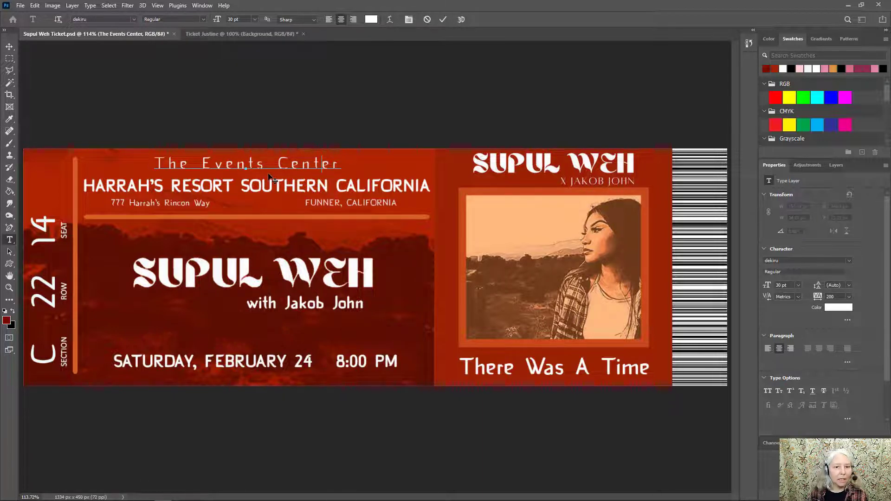
pyautogui.press('Escape')
pyautogui.press('v')
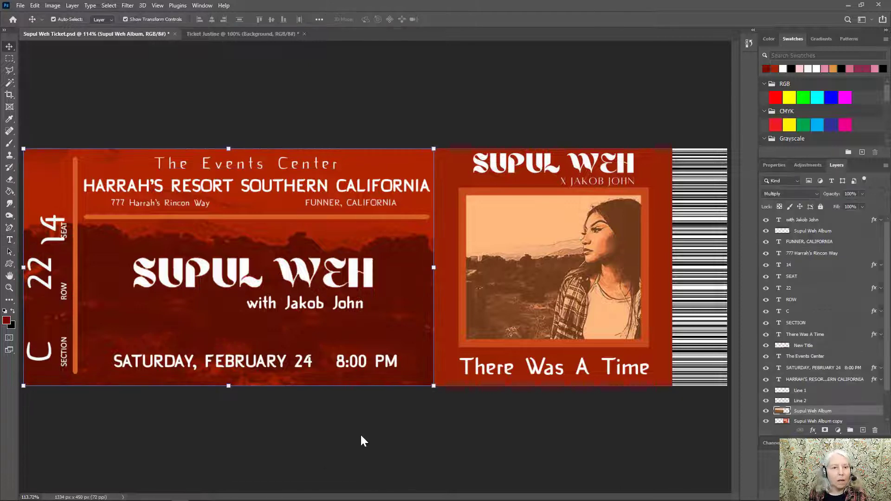
# Step: Align the C, 22 and 14 seat-number layers on horizontal centres and distribute their vertical centres evenly
pyautogui.click(794, 312)
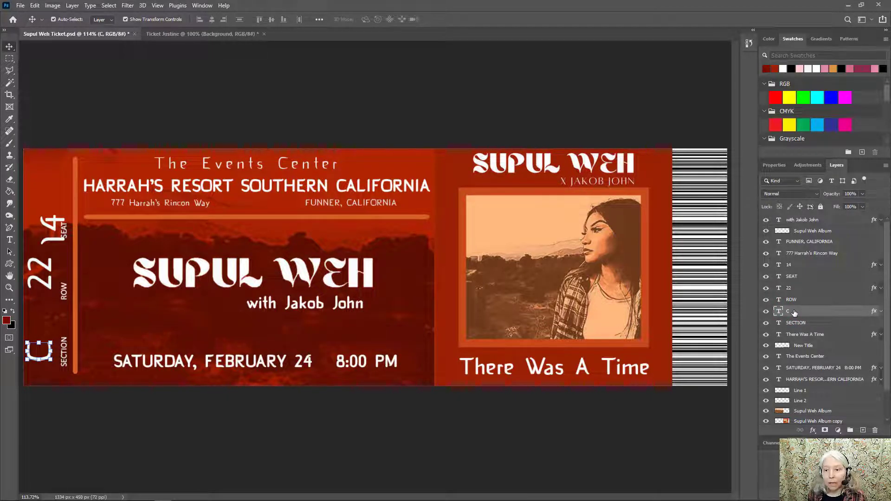
pyautogui.keyDown('ctrl'); pyautogui.click(795, 289); pyautogui.keyUp('ctrl')
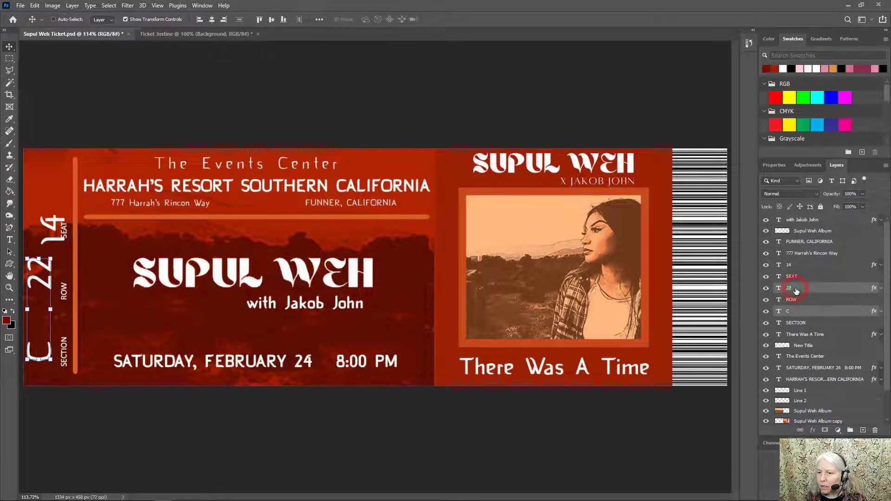
pyautogui.keyDown('ctrl'); pyautogui.click(794, 265); pyautogui.keyUp('ctrl')
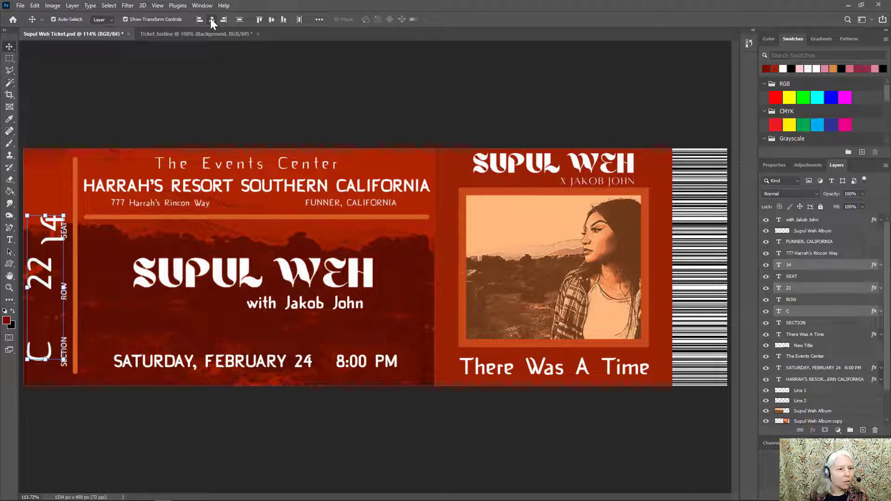
pyautogui.click(211, 19)
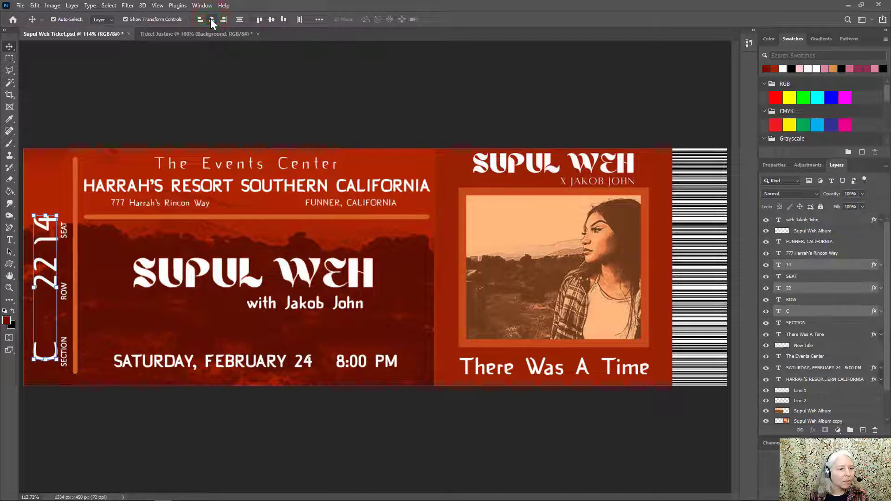
pyautogui.click(319, 19)
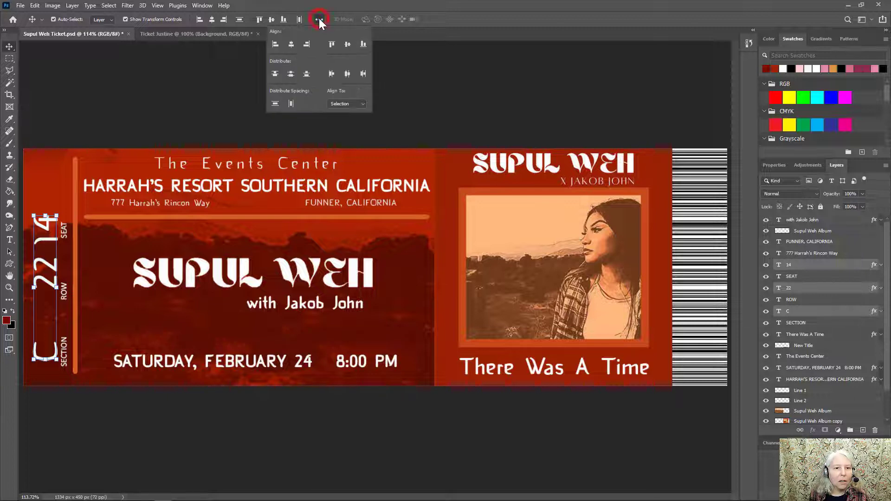
pyautogui.click(290, 74)
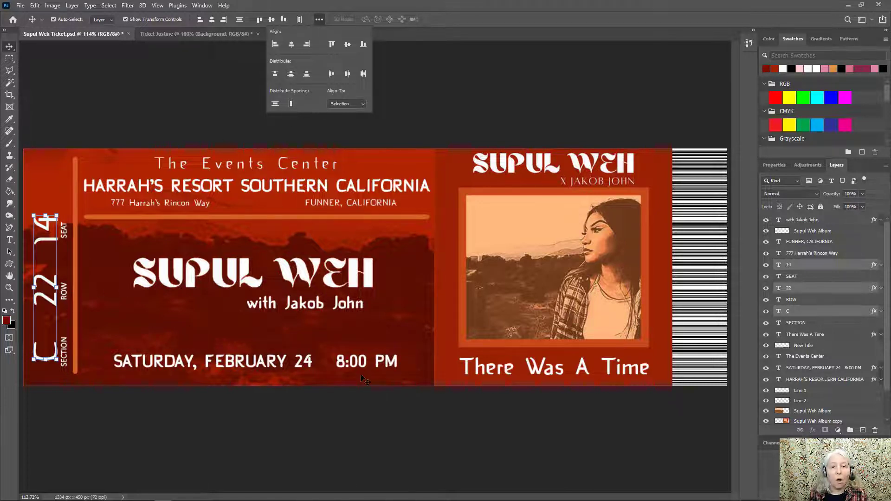
pyautogui.click(364, 246)
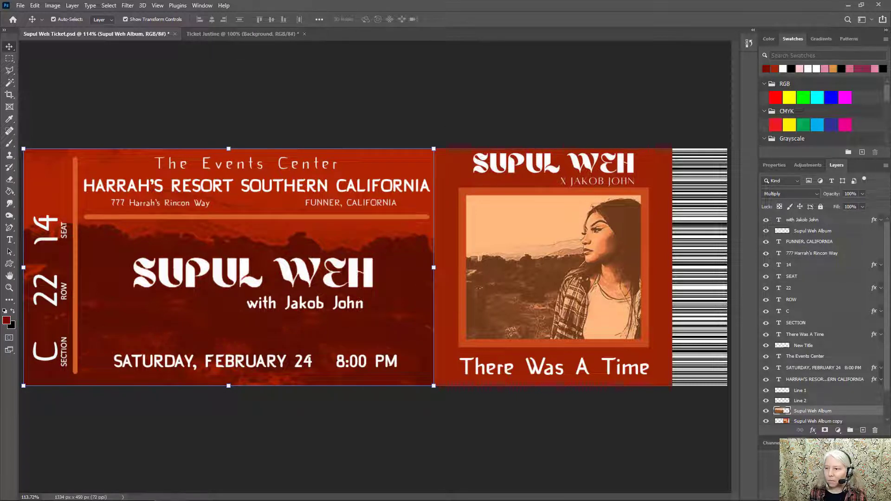
# Step: Hide the Line 1 and Line 2 divider layers
pyautogui.scroll(-2, 822, 320)
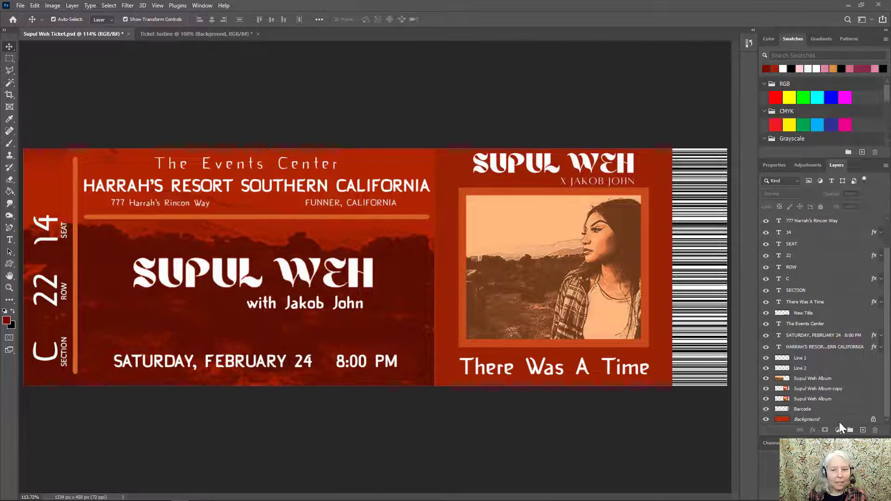
pyautogui.click(767, 358)
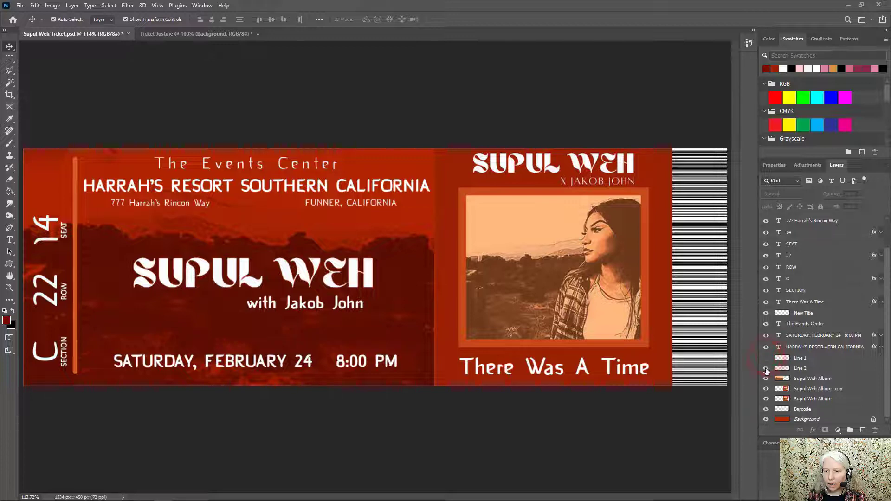
pyautogui.click(767, 368)
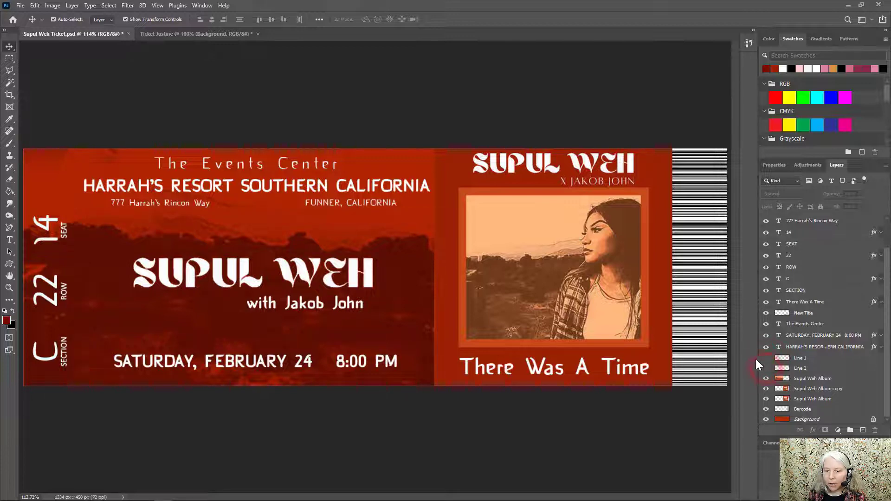
# Step: Turn on rulers and drag out a horizontal and a vertical guide for the new dividers
pyautogui.click(157, 6)
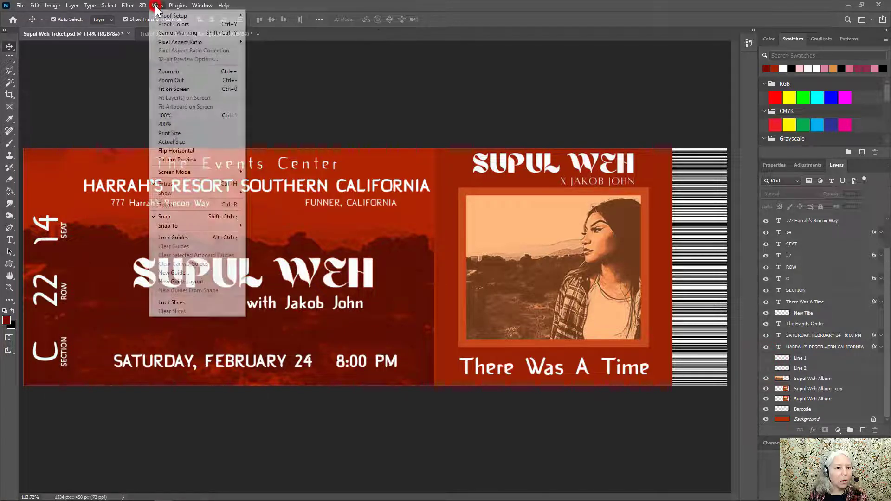
pyautogui.click(176, 207)
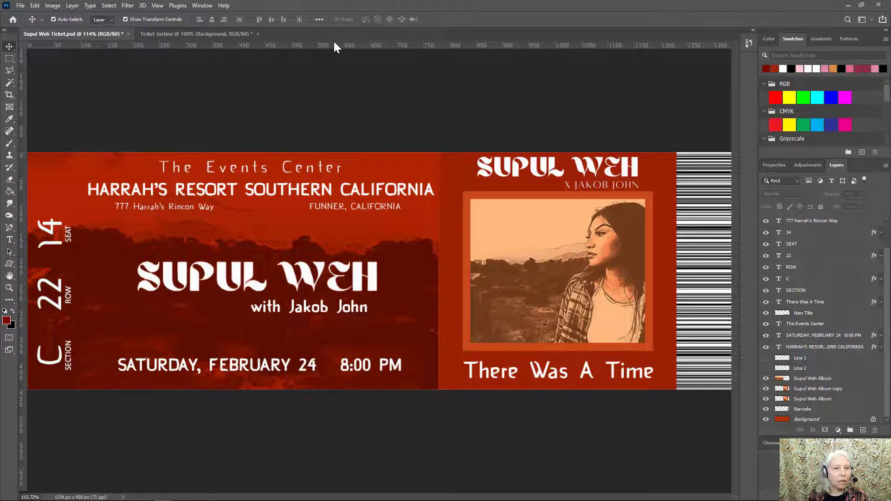
pyautogui.moveTo(335, 42); pyautogui.dragTo(340, 224)
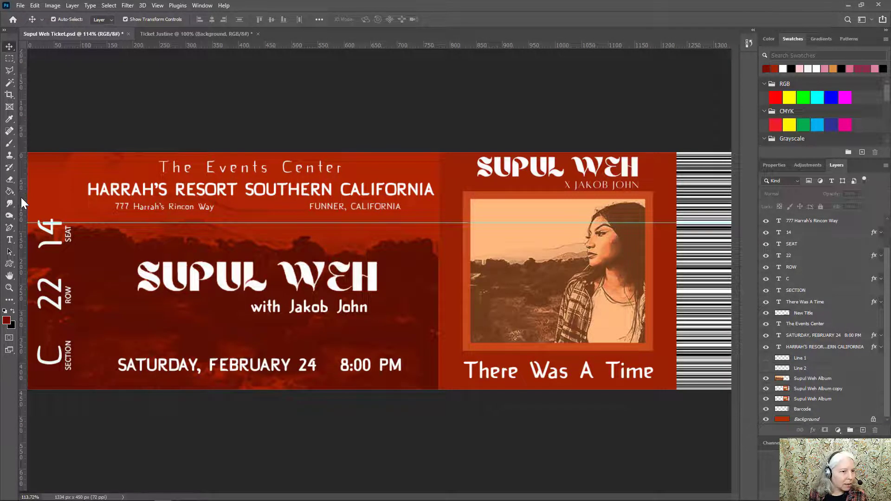
pyautogui.moveTo(21, 197); pyautogui.dragTo(82, 197)
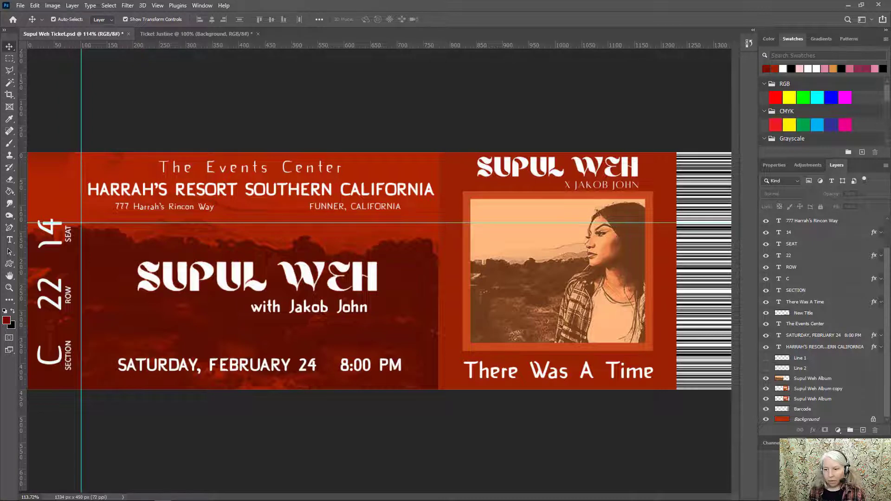
# Step: Add an empty Layer 1 above the Supul Weh Album layer
pyautogui.click(823, 379)
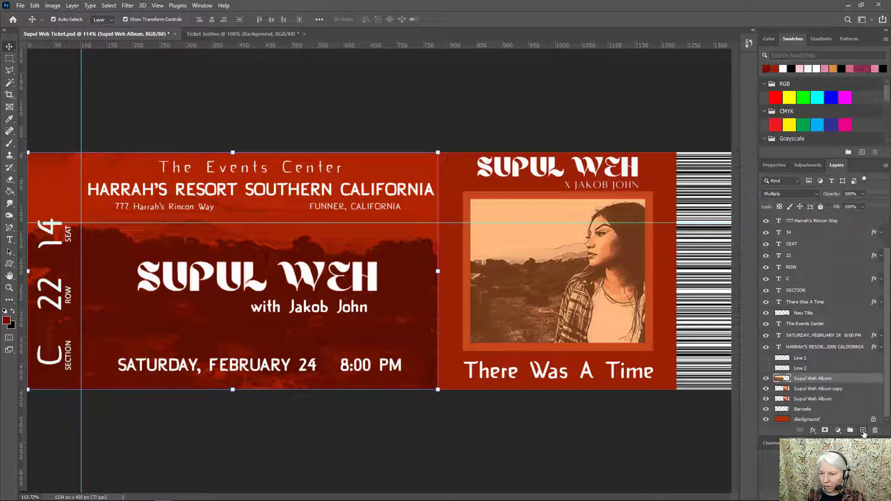
pyautogui.click(863, 431)
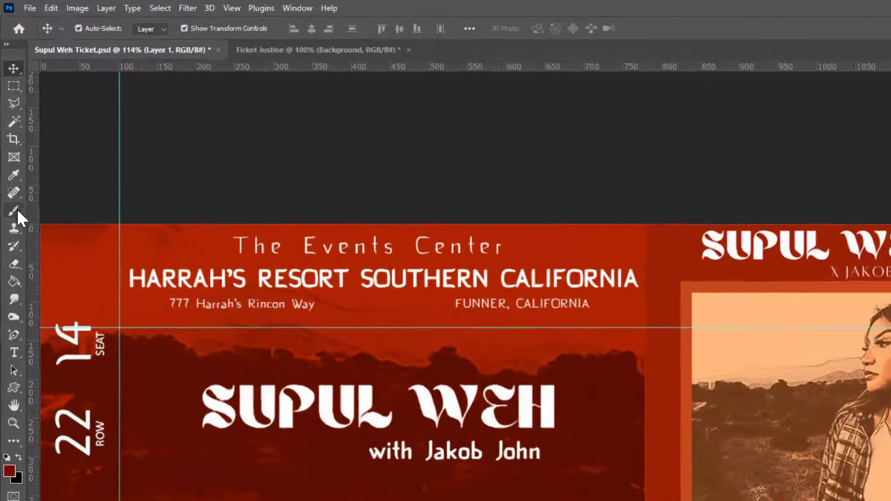
pyautogui.click(10, 142)
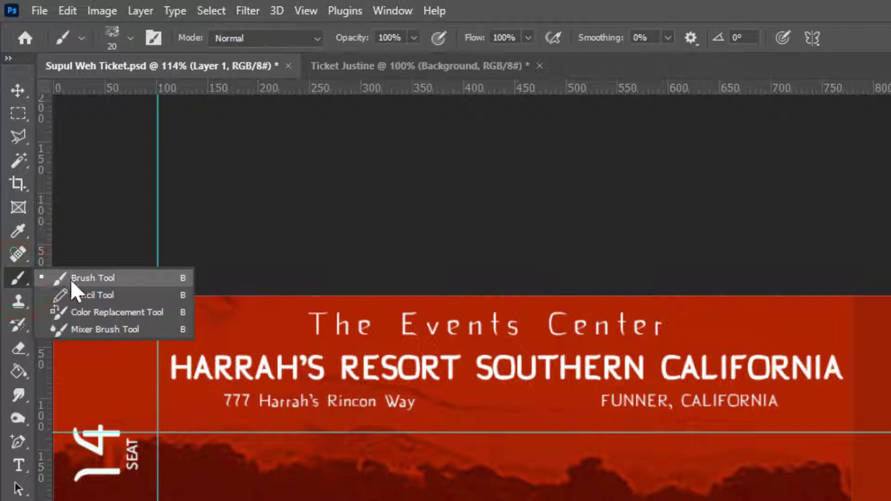
pyautogui.click(84, 292)
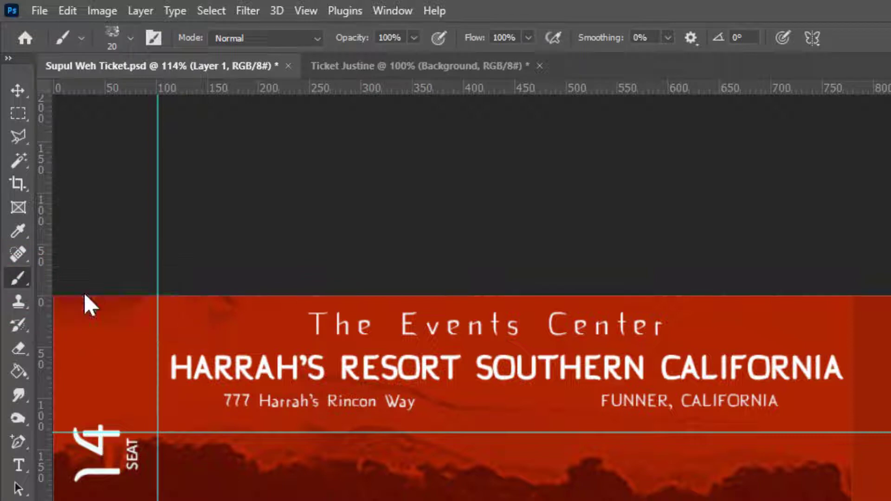
# Step: Set the pencil size to 8 px and sample orange from the album frame border
pyautogui.click(130, 38)
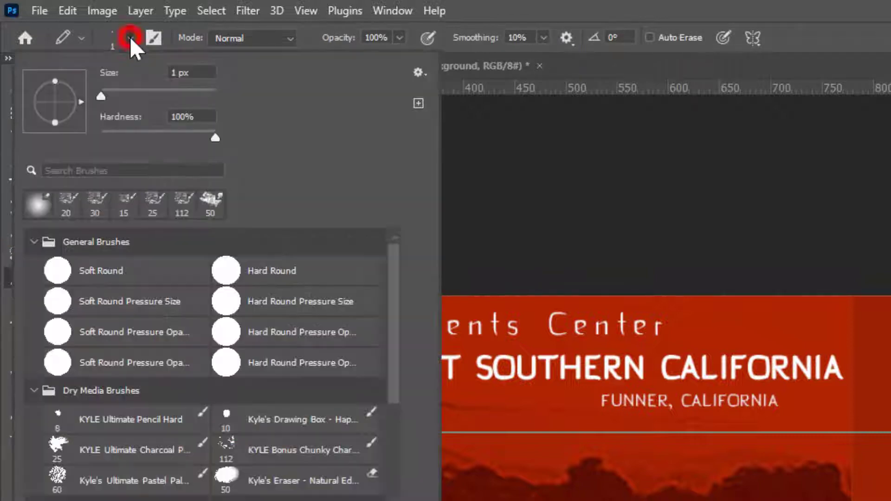
pyautogui.doubleClick(178, 72)
pyautogui.write('8')
pyautogui.click(320, 129)
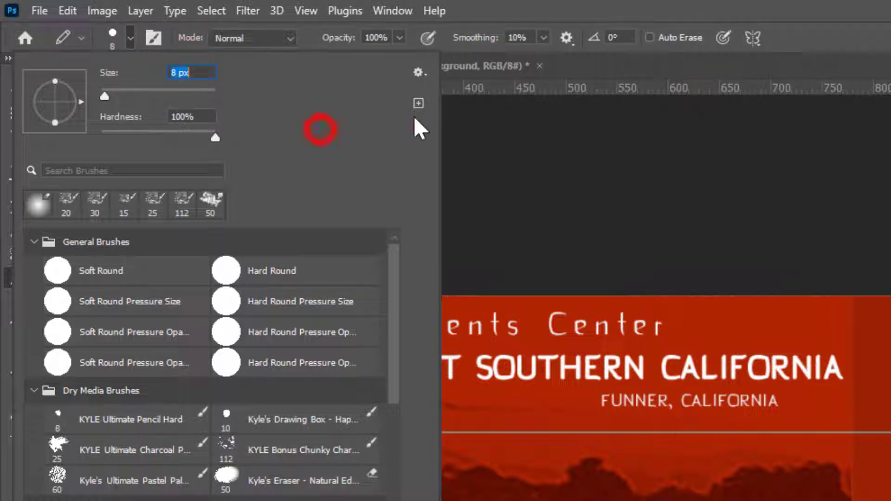
pyautogui.click(468, 135)
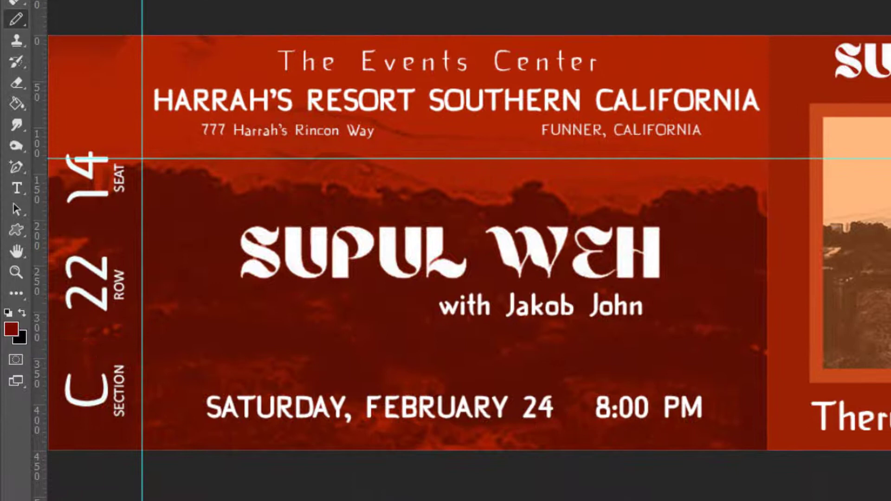
pyautogui.press('i')
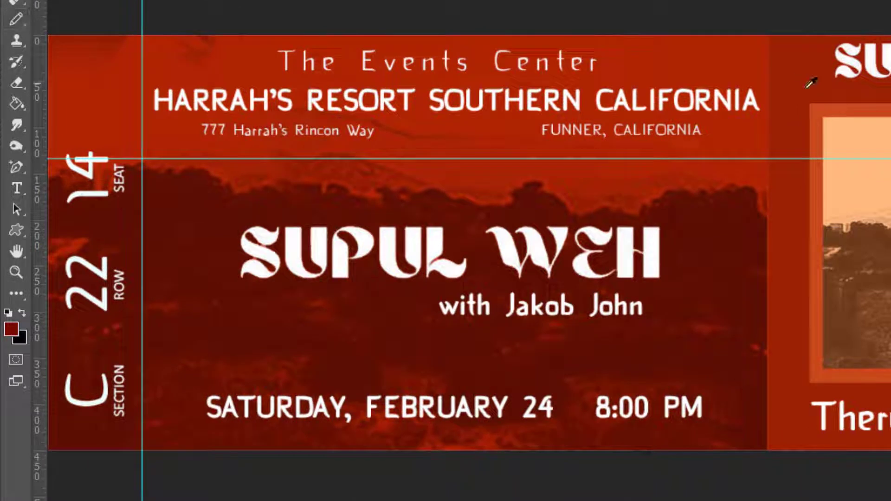
pyautogui.click(818, 109)
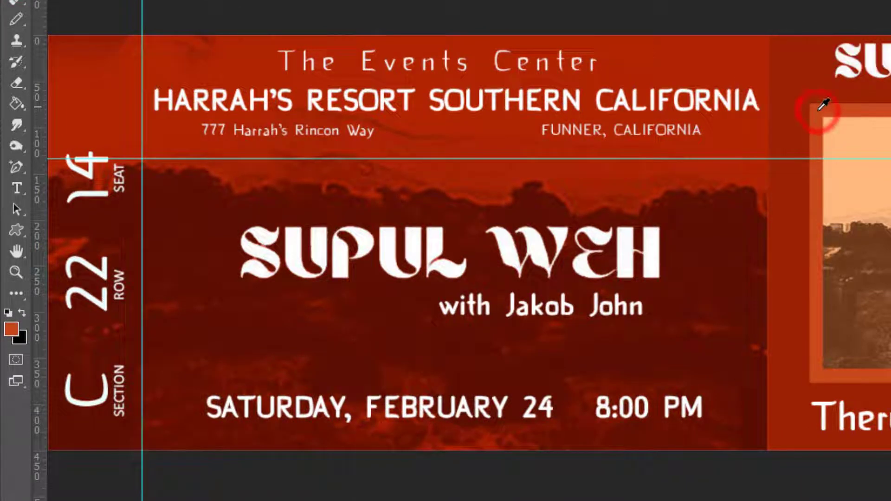
pyautogui.click(14, 19)
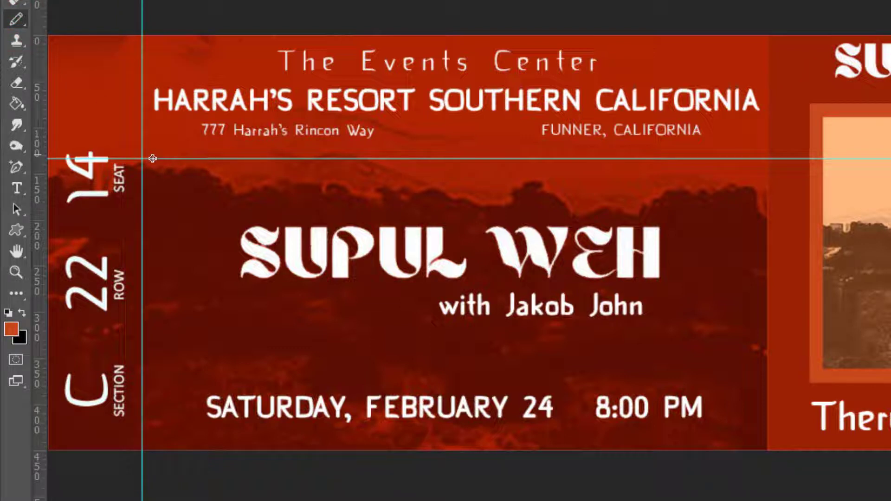
# Step: Draw straight orange lines along the horizontal guide and up the vertical guide
pyautogui.click(153, 159)
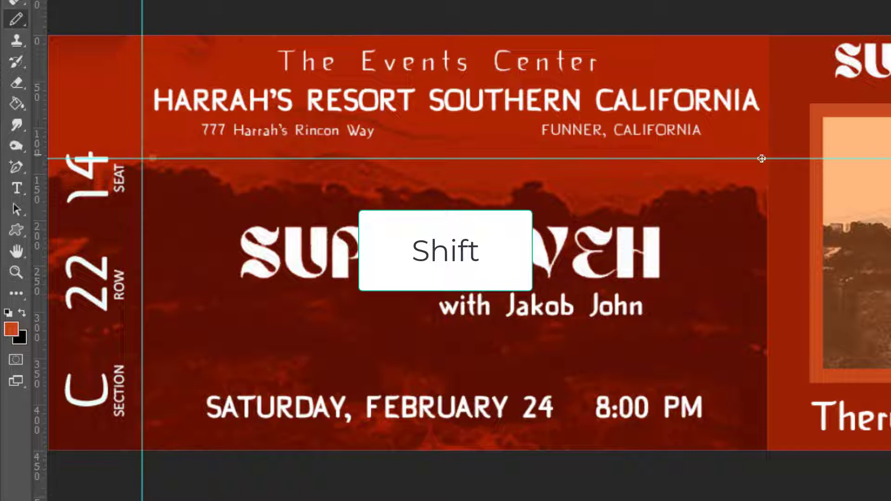
pyautogui.keyDown('shift'); pyautogui.click(762, 159); pyautogui.keyUp('shift')
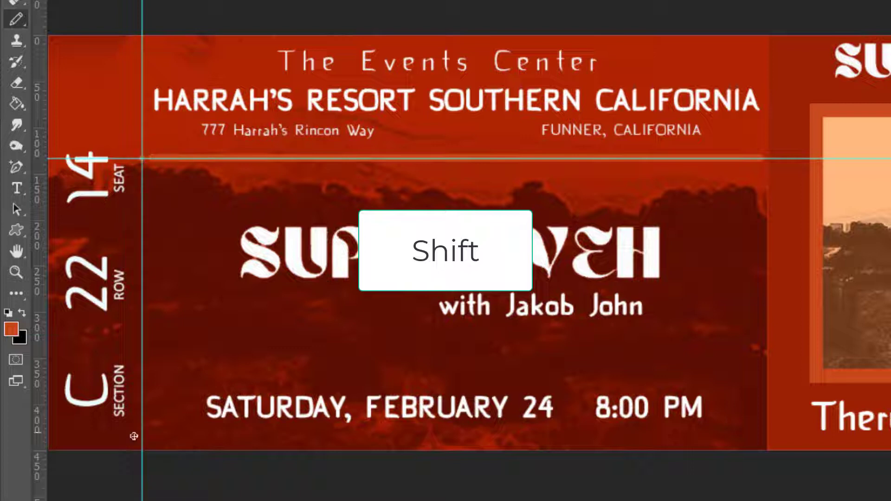
pyautogui.keyDown('shift'); pyautogui.click(142, 429); pyautogui.keyUp('shift')
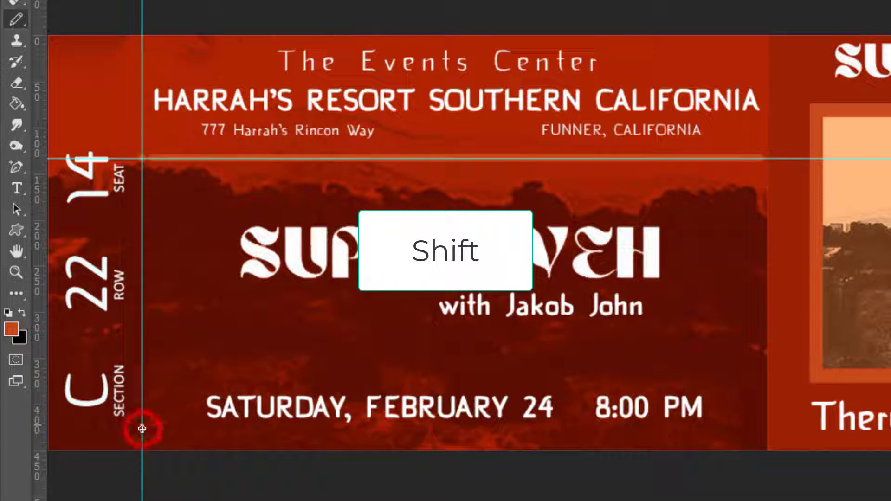
pyautogui.keyDown('shift'); pyautogui.click(142, 429); pyautogui.keyUp('shift')
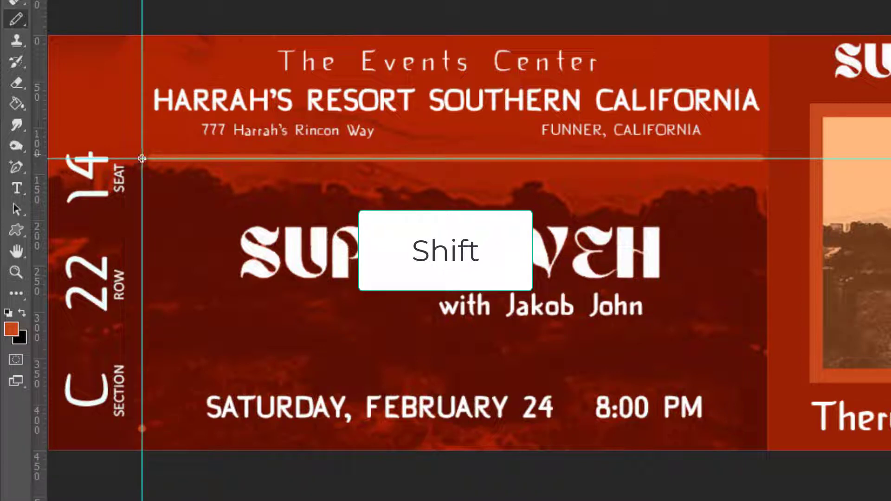
pyautogui.keyDown('shift'); pyautogui.click(142, 159); pyautogui.keyUp('shift')
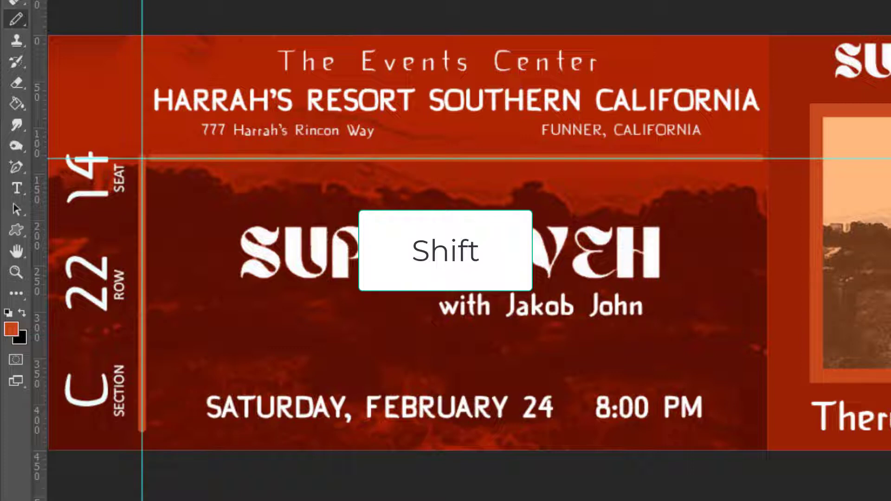
pyautogui.hotkey('ctrl', 'h')
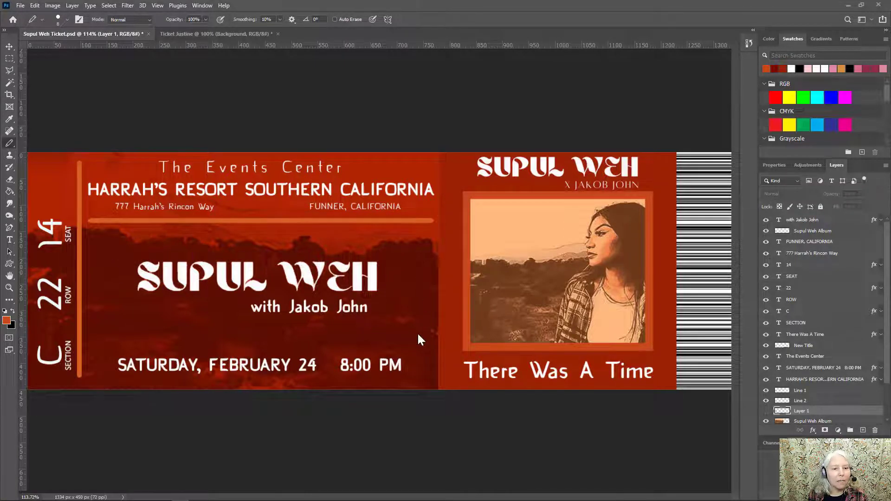
# Step: Place the Supul Weh Album image as an embedded layer in the Ticket Justine document
pyautogui.click(233, 35)
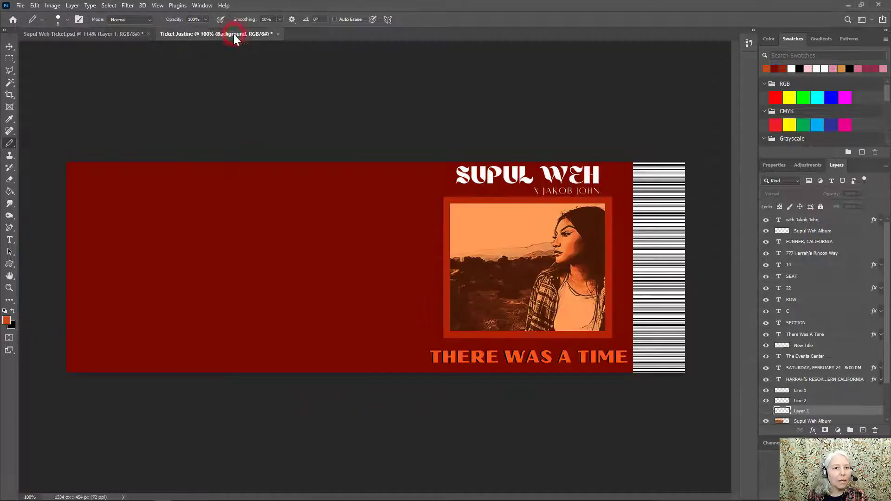
pyautogui.click(20, 6)
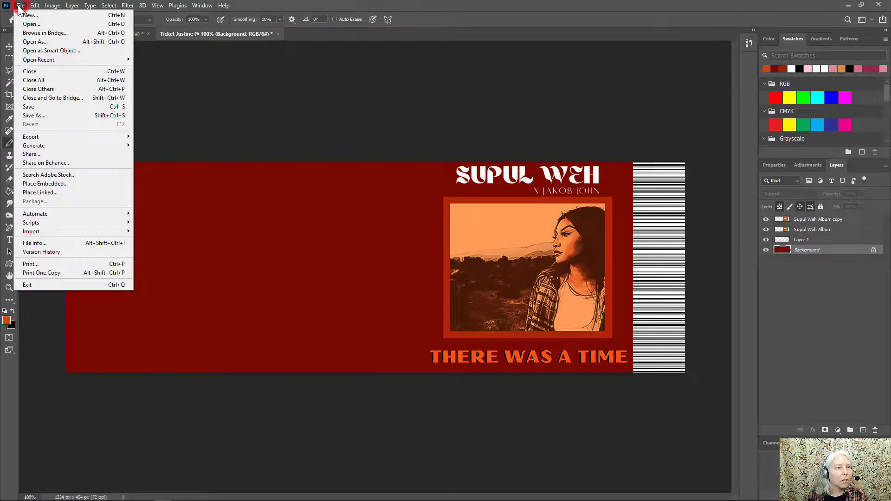
pyautogui.click(55, 183)
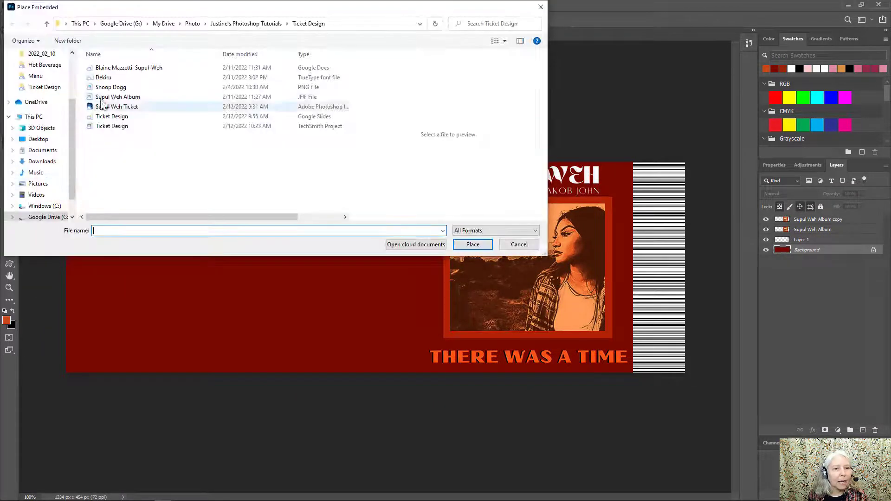
pyautogui.click(123, 97)
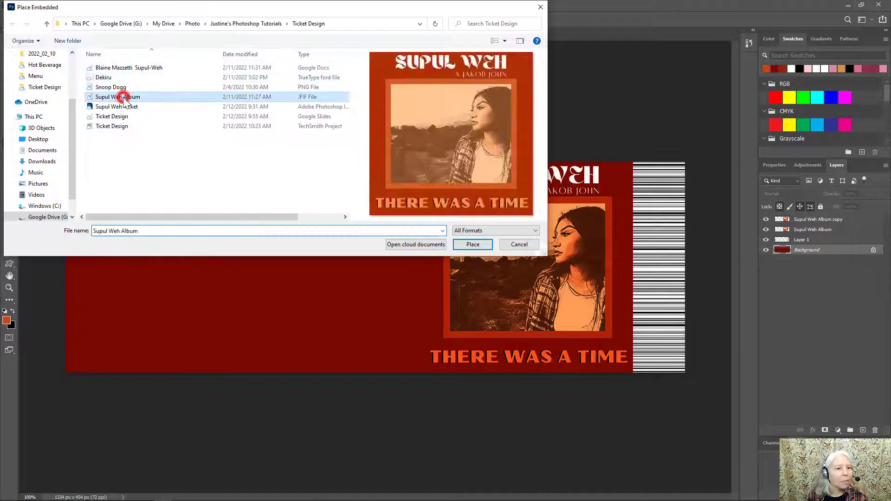
pyautogui.click(484, 244)
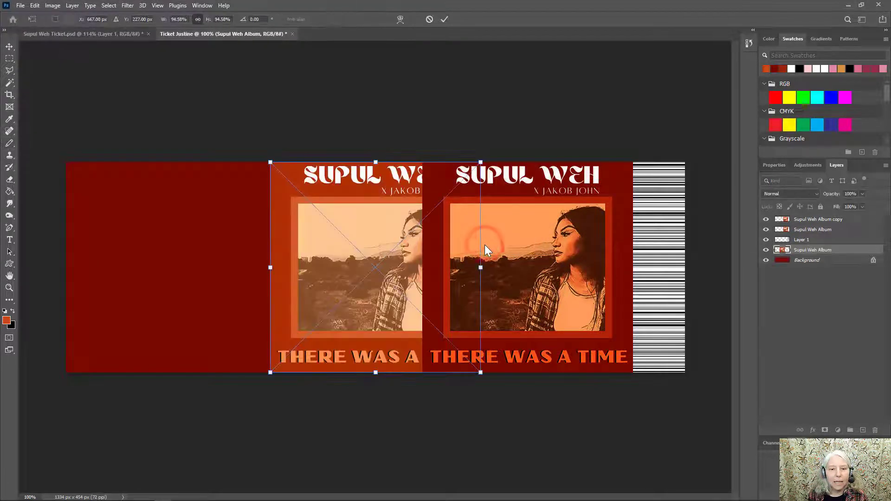
# Step: Enlarge the album image to about 213% so it covers the ticket's left side, and commit
pyautogui.moveTo(270, 162); pyautogui.dragTo(48, 84)
pyautogui.moveTo(312, 280); pyautogui.dragTo(249, 288)
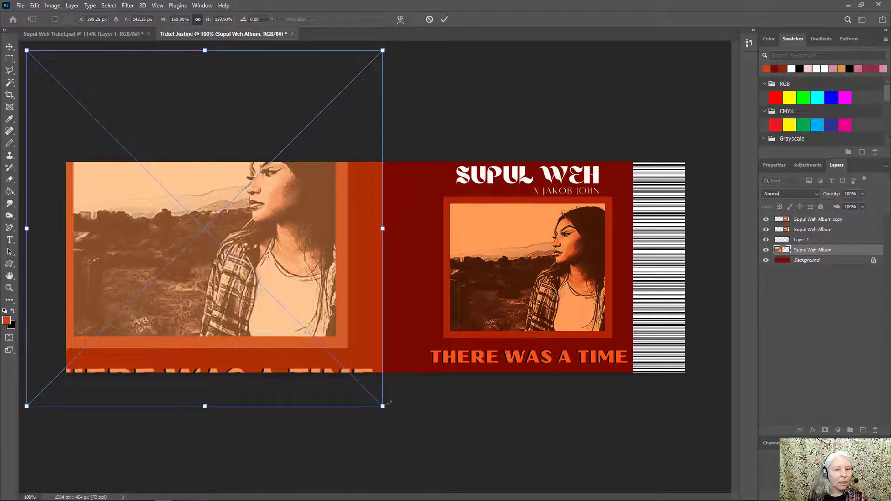
pyautogui.moveTo(382, 407); pyautogui.dragTo(501, 465)
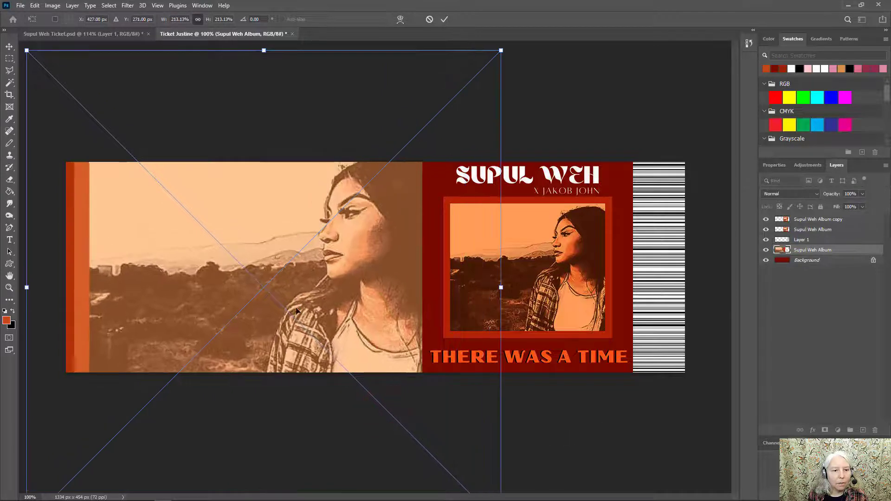
pyautogui.moveTo(296, 307); pyautogui.dragTo(270, 264)
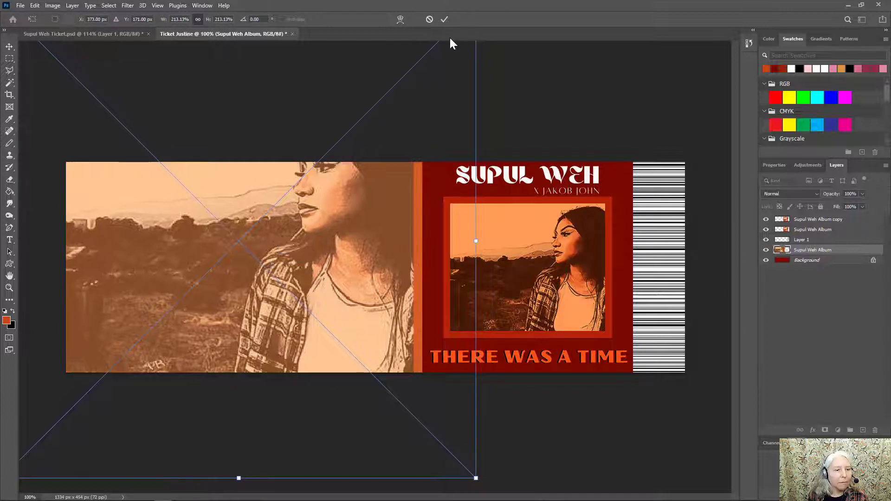
pyautogui.click(444, 18)
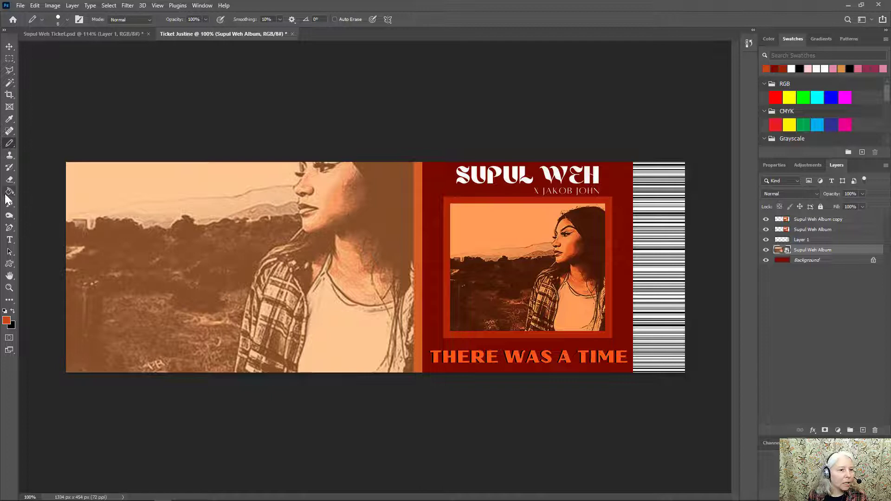
# Step: Rasterize the album layer and erase the woman's figure, leaving landscape fading into maroon
pyautogui.click(9, 179)
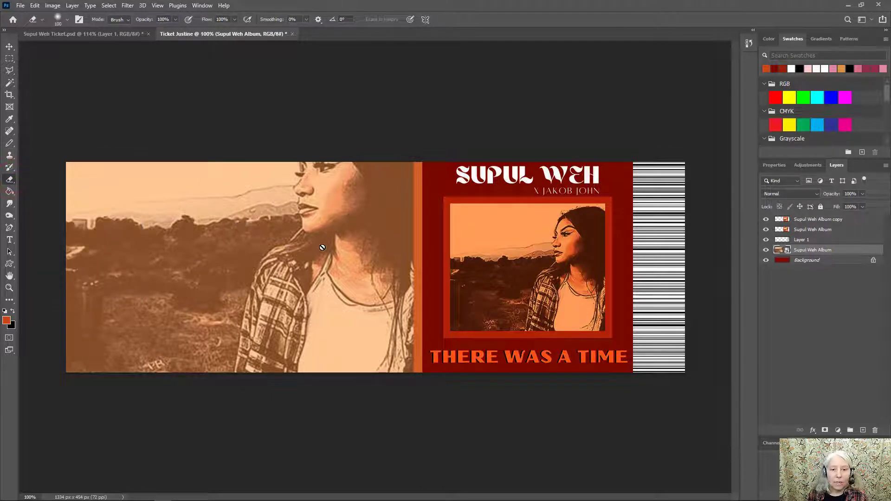
pyautogui.rightClick(808, 254)
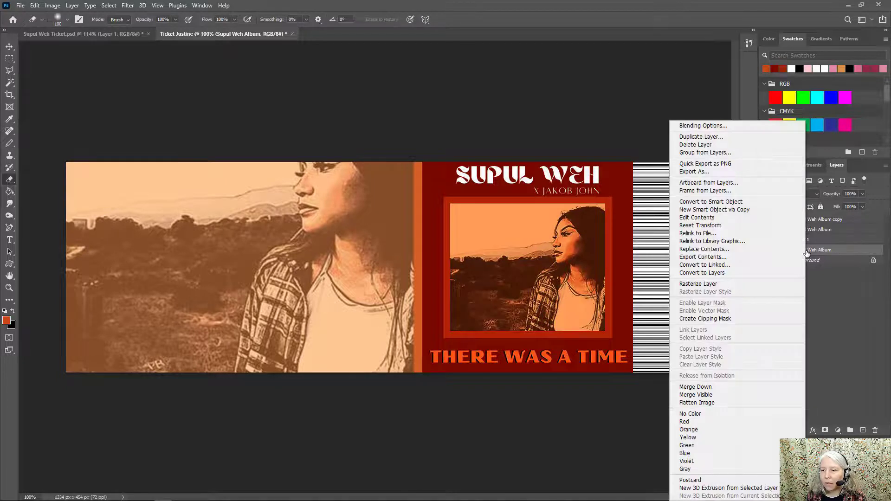
pyautogui.click(717, 285)
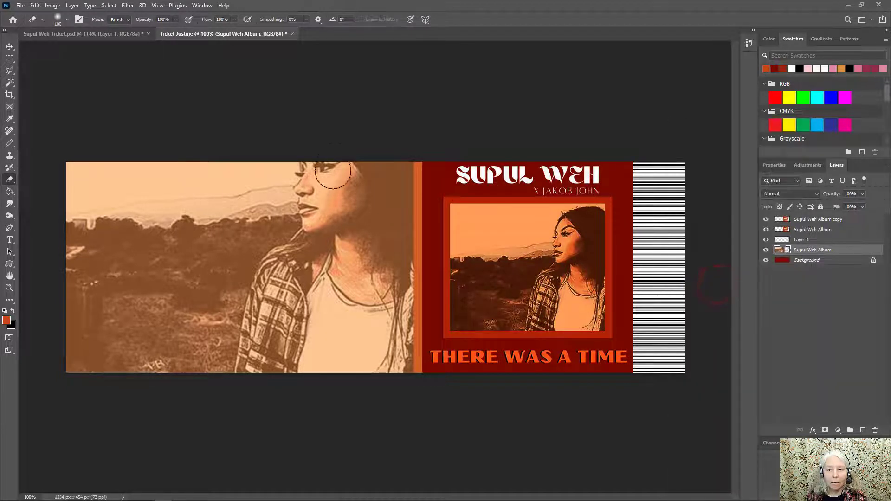
pyautogui.moveTo(305, 165)
pyautogui.mouseDown()
pyautogui.moveTo(310, 211)
pyautogui.moveTo(250, 362)
pyautogui.moveTo(234, 357)
pyautogui.moveTo(293, 190)
pyautogui.moveTo(338, 173)
pyautogui.mouseUp()
pyautogui.moveTo(336, 311)
pyautogui.mouseDown()
pyautogui.moveTo(317, 147)
pyautogui.moveTo(358, 185)
pyautogui.moveTo(399, 334)
pyautogui.moveTo(413, 288)
pyautogui.moveTo(357, 279)
pyautogui.moveTo(302, 325)
pyautogui.moveTo(242, 326)
pyautogui.moveTo(281, 339)
pyautogui.moveTo(408, 306)
pyautogui.moveTo(344, 249)
pyautogui.mouseUp()
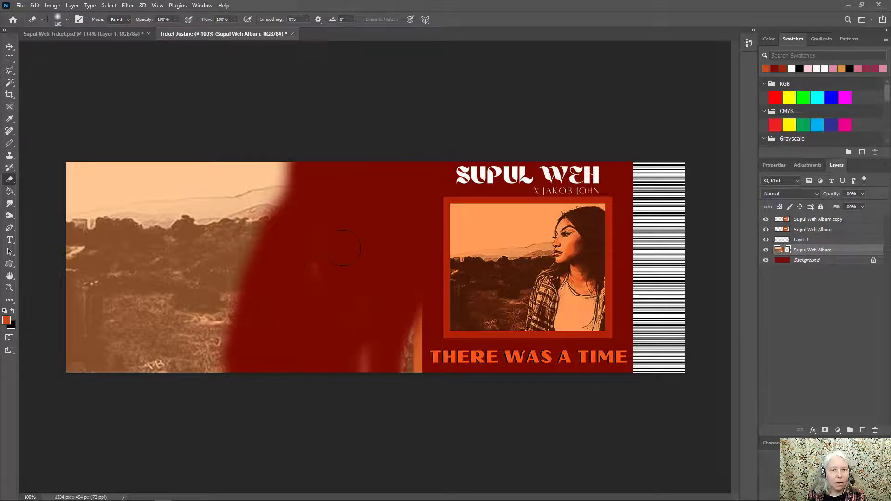
pyautogui.moveTo(316, 343)
pyautogui.mouseDown()
pyautogui.moveTo(404, 329)
pyautogui.moveTo(422, 353)
pyautogui.moveTo(415, 264)
pyautogui.mouseUp()
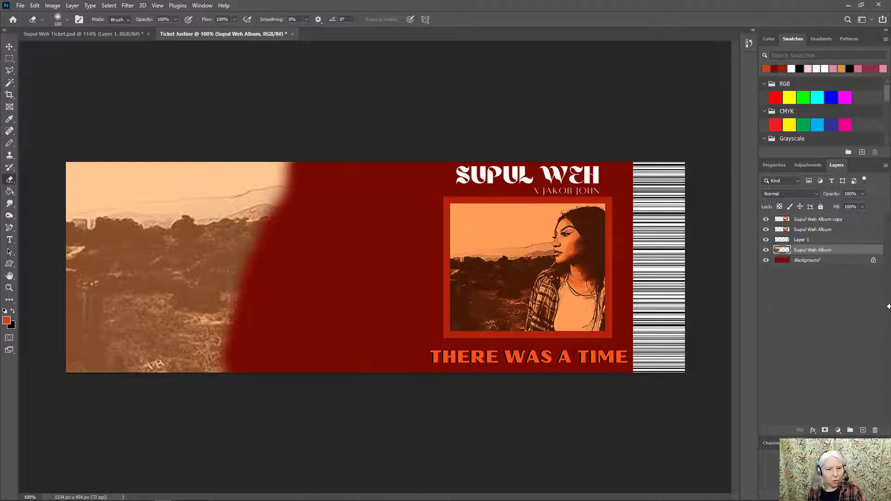
# Step: Duplicate the landscape layer with Ctrl+J and move the copy about 375 px right
pyautogui.hotkey('ctrl', 'j')
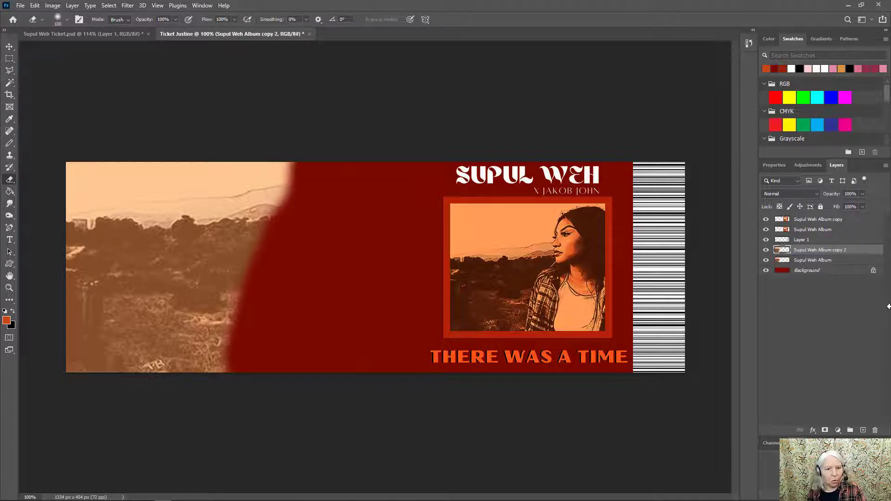
pyautogui.click(9, 47)
pyautogui.click(160, 246)
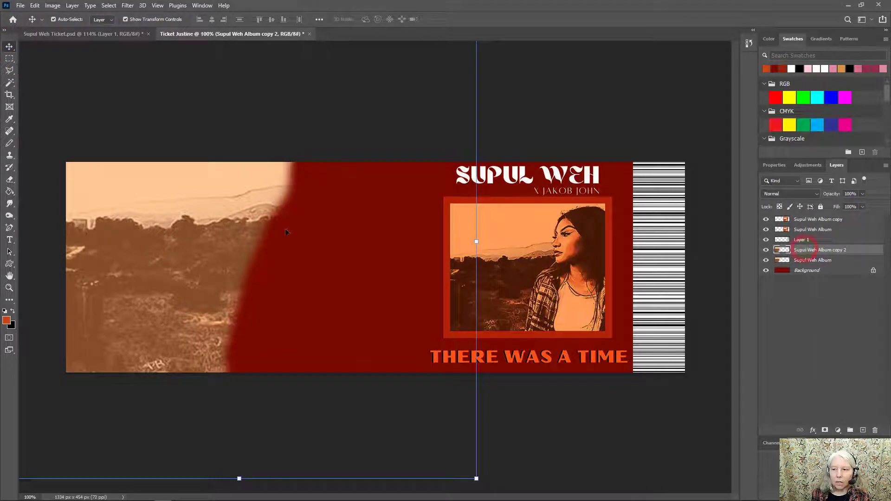
pyautogui.moveTo(196, 252); pyautogui.dragTo(350, 247)
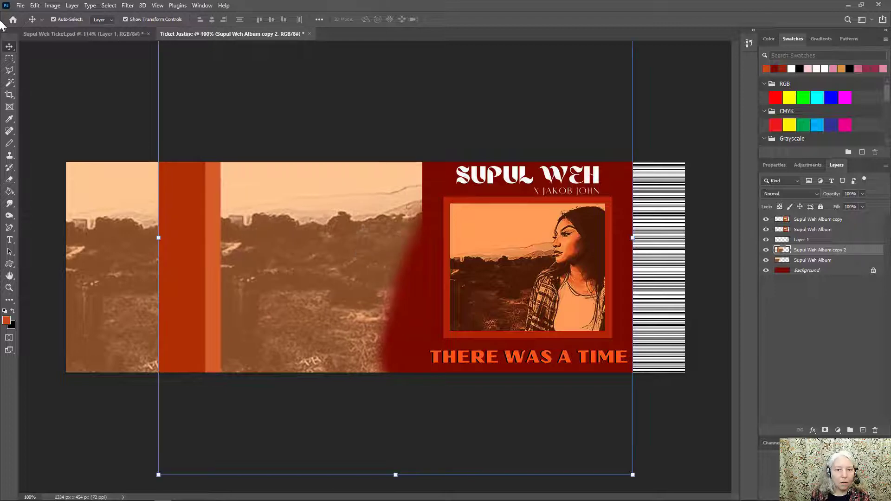
# Step: Flip the copy horizontally and position it to fill the dark gap
pyautogui.click(35, 5)
pyautogui.moveTo(100, 209)
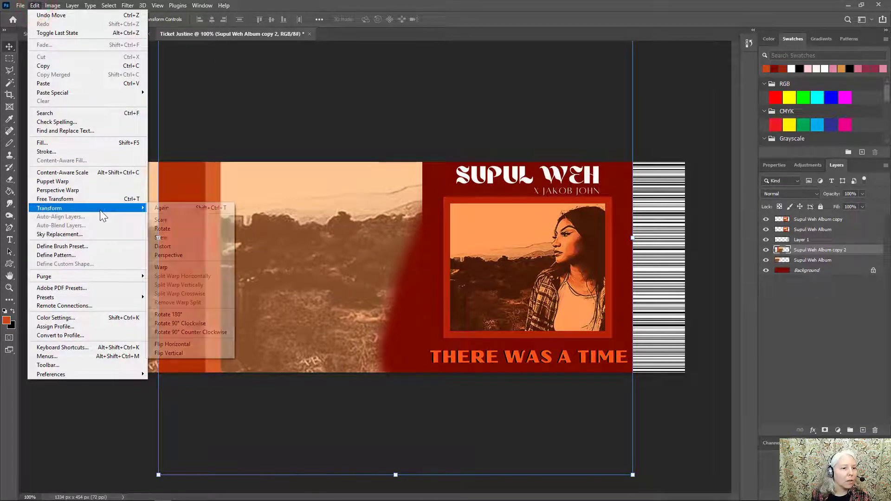
pyautogui.click(197, 345)
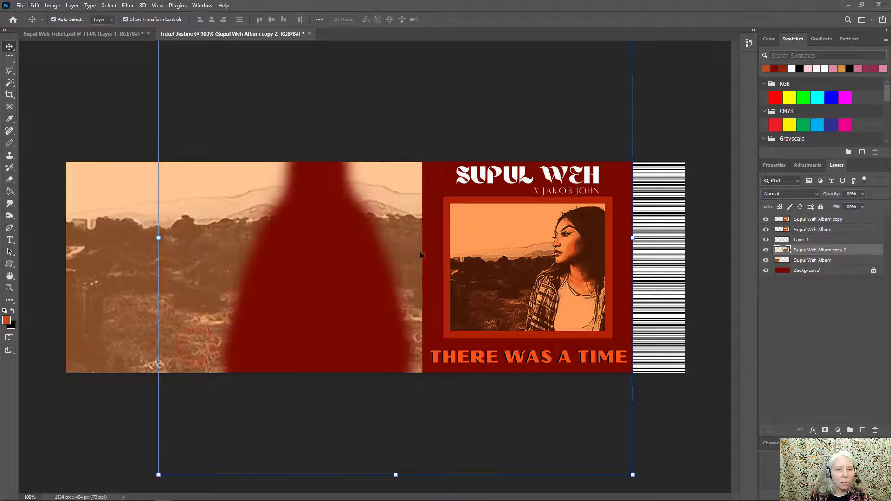
pyautogui.moveTo(398, 213); pyautogui.dragTo(211, 207)
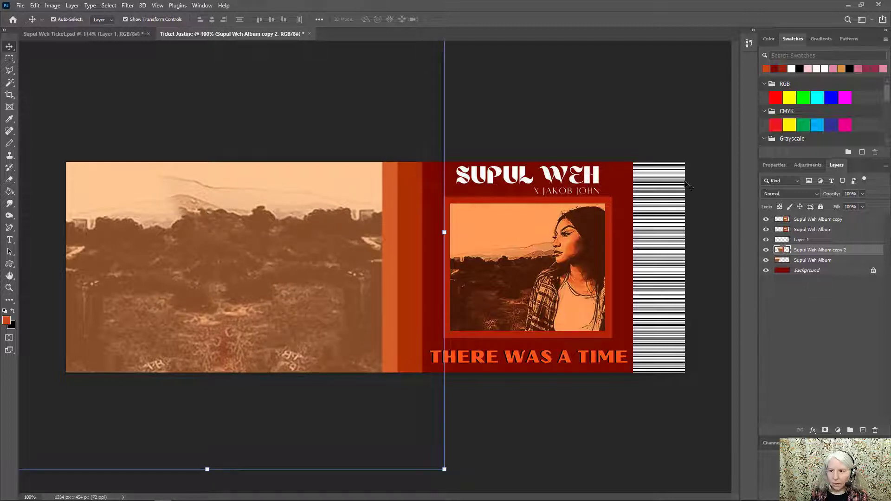
pyautogui.hotkey('ctrl', 'z')
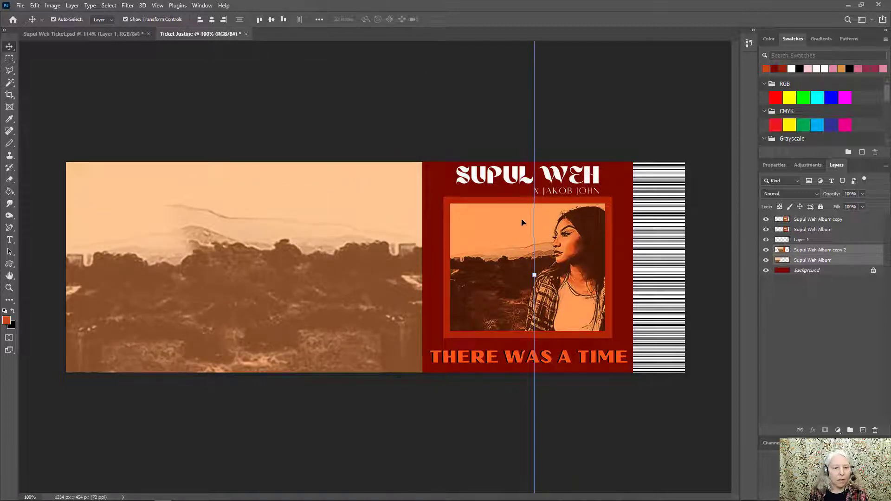
pyautogui.click(821, 250)
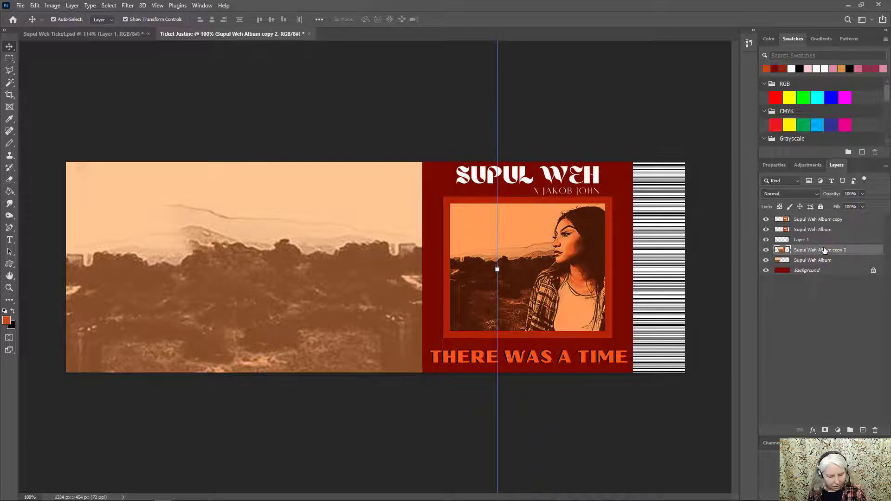
# Step: Merge the mirrored copy, try blend modes while keeping Normal, and return to Supul Weh Ticket
pyautogui.press('Delete')
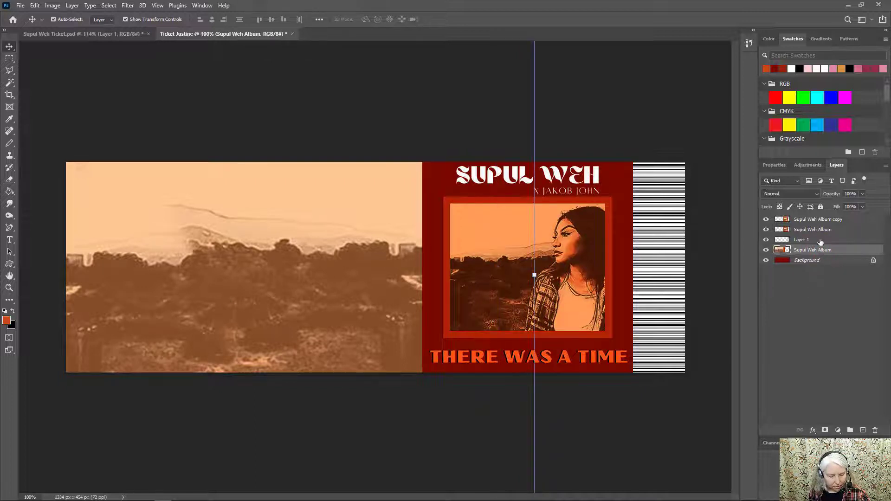
pyautogui.click(815, 193)
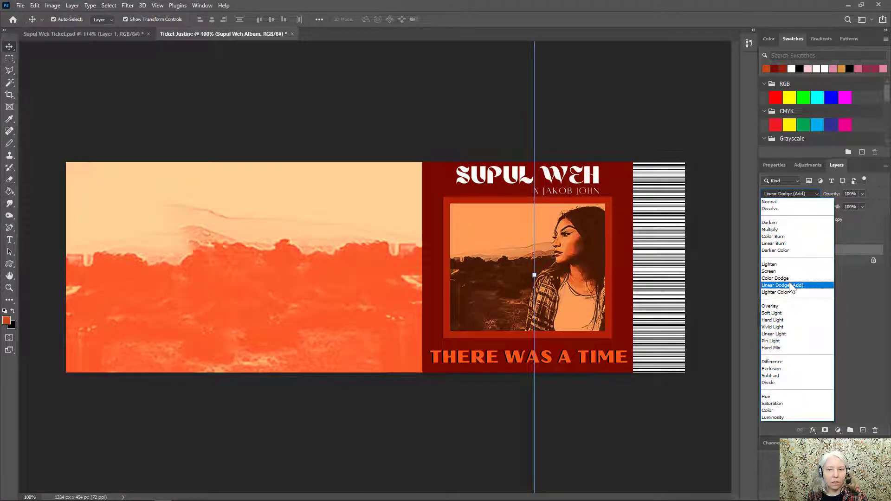
pyautogui.click(101, 33)
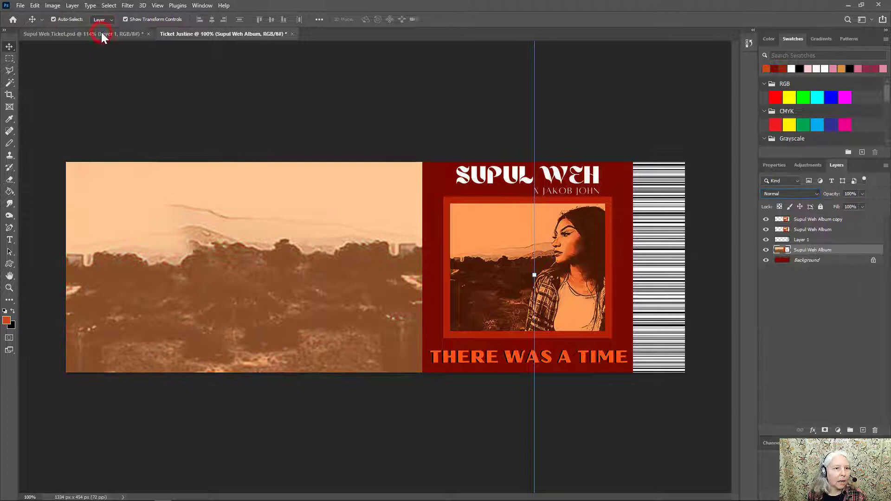
pyautogui.click(183, 34)
pyautogui.click(118, 34)
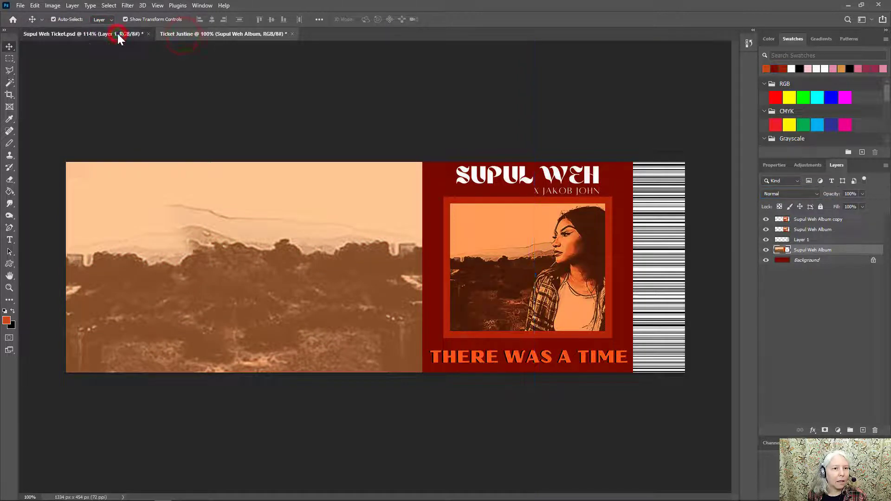